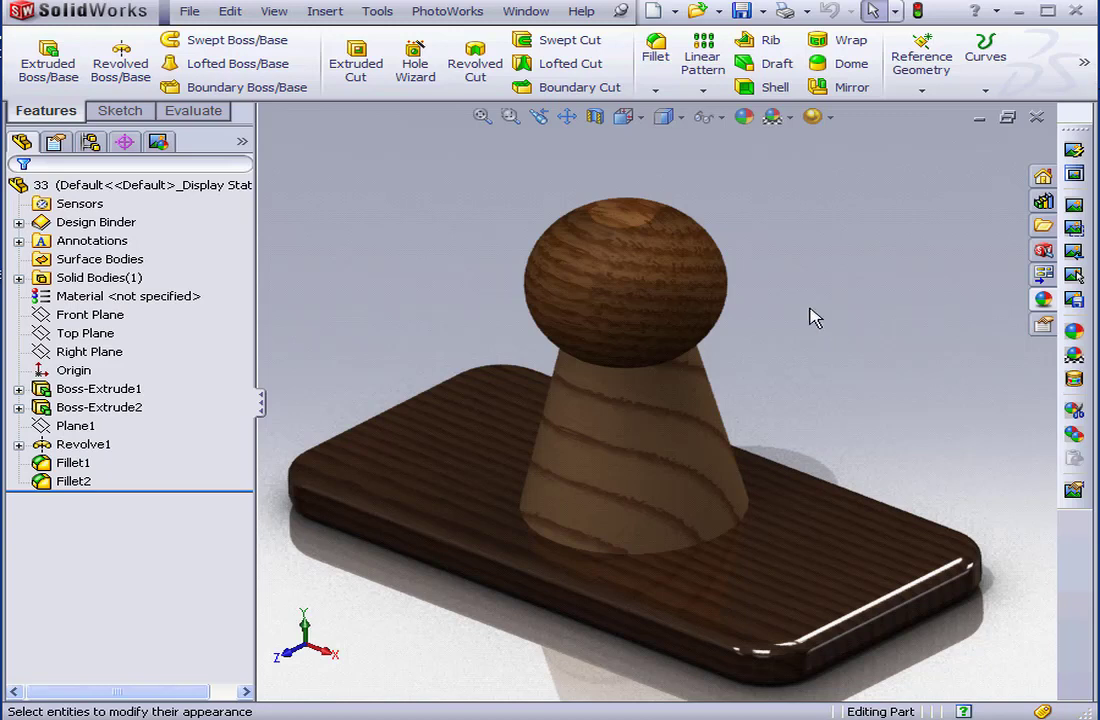
# Examine the part's applied appearances to see which geometry uses polished rosewood, unfinished yellow birch and varnished japanese oak.
pyautogui.click(158, 141)
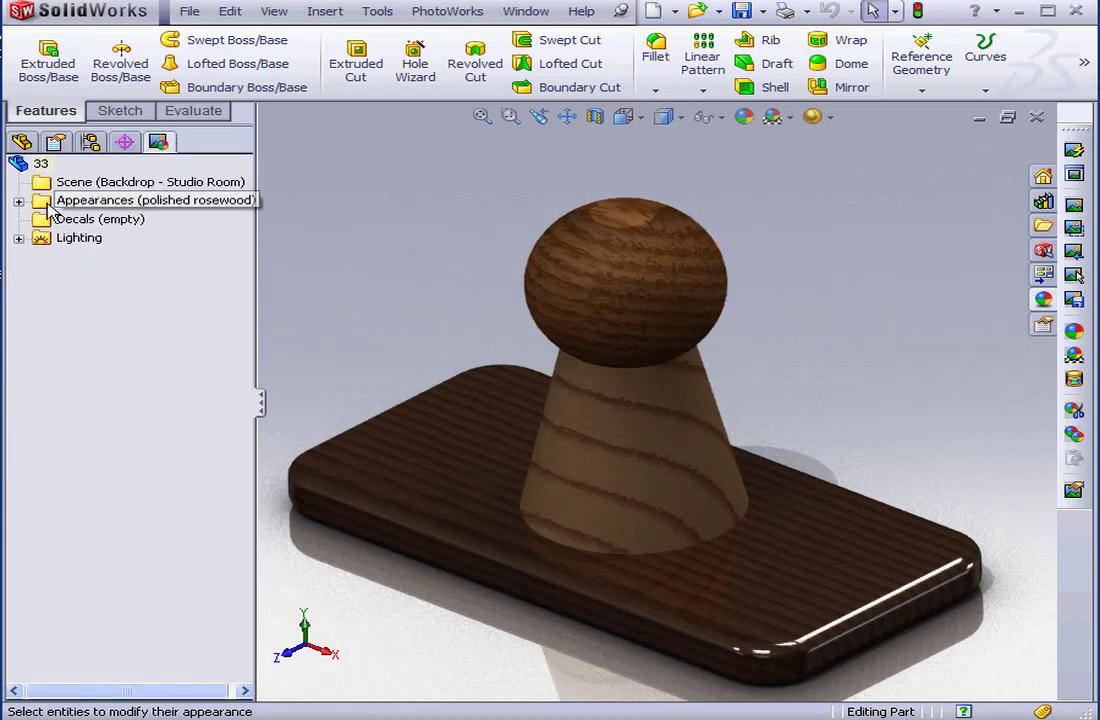
pyautogui.click(18, 201)
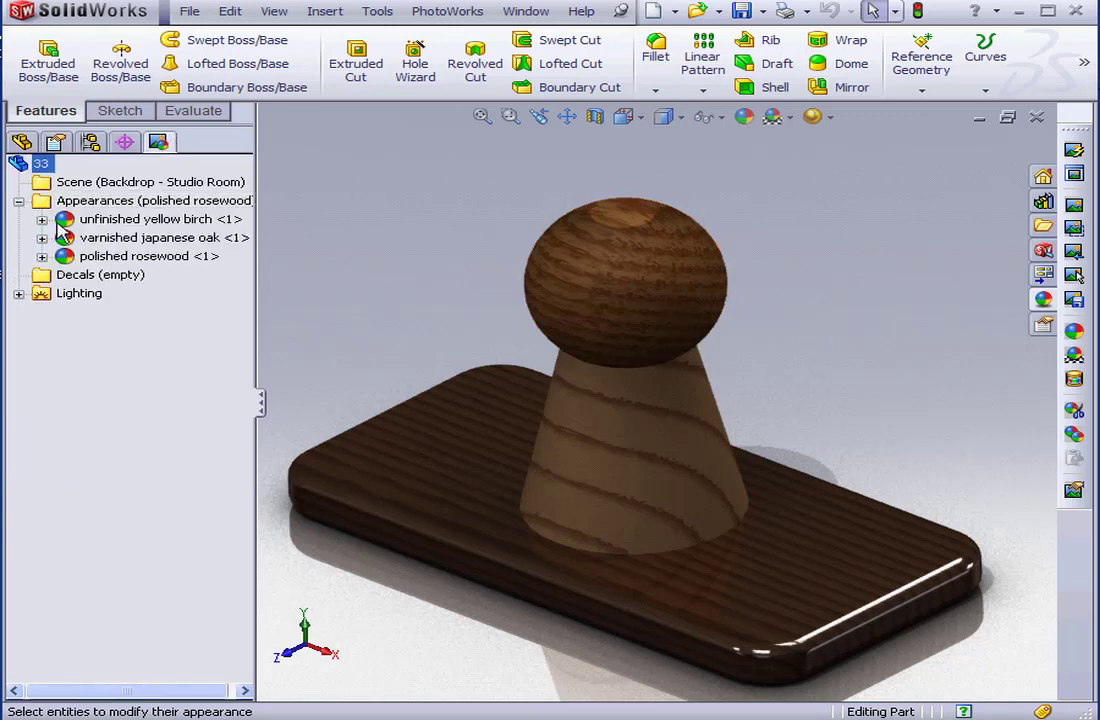
pyautogui.click(130, 258)
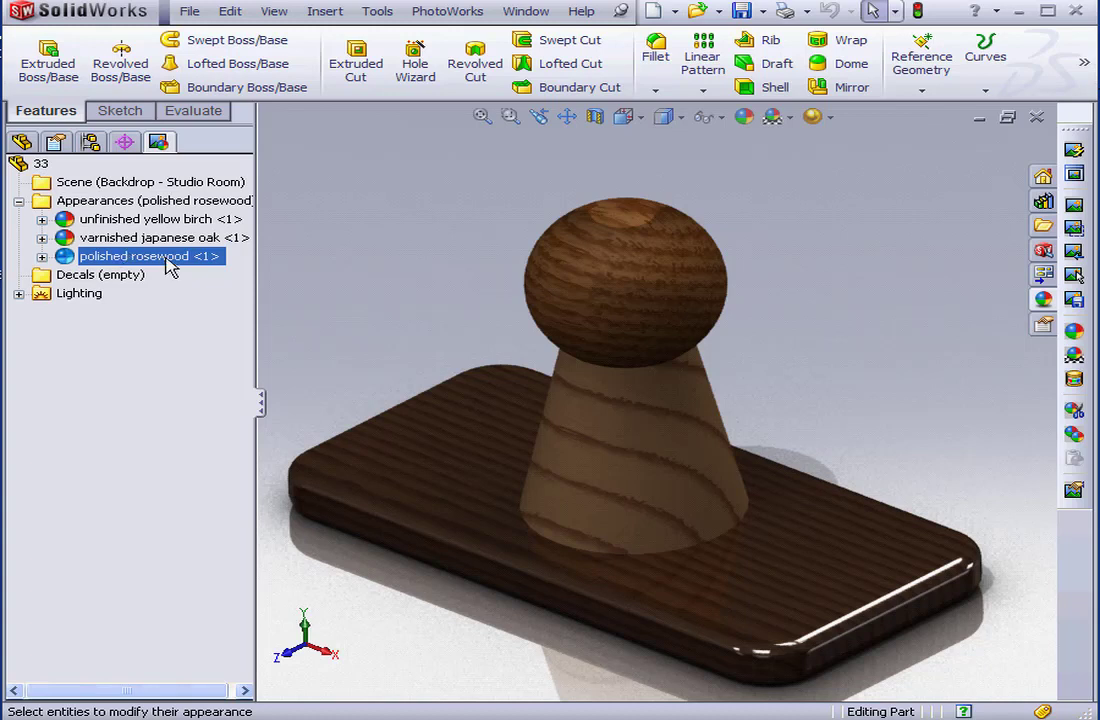
pyautogui.click(167, 221)
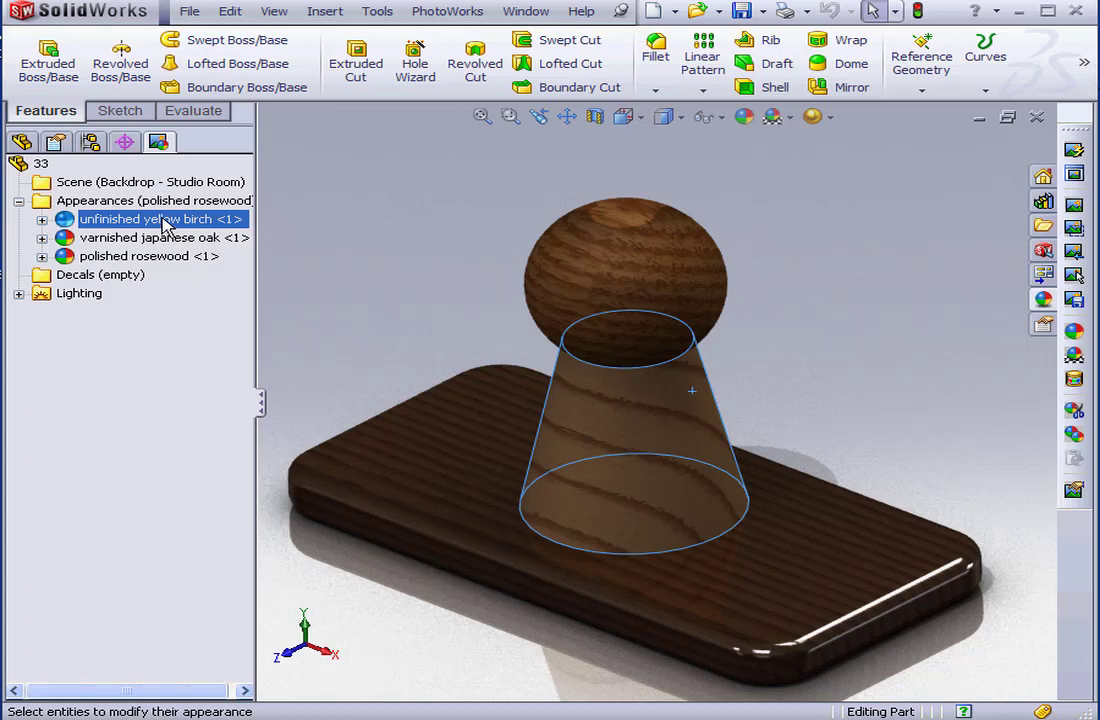
pyautogui.click(163, 240)
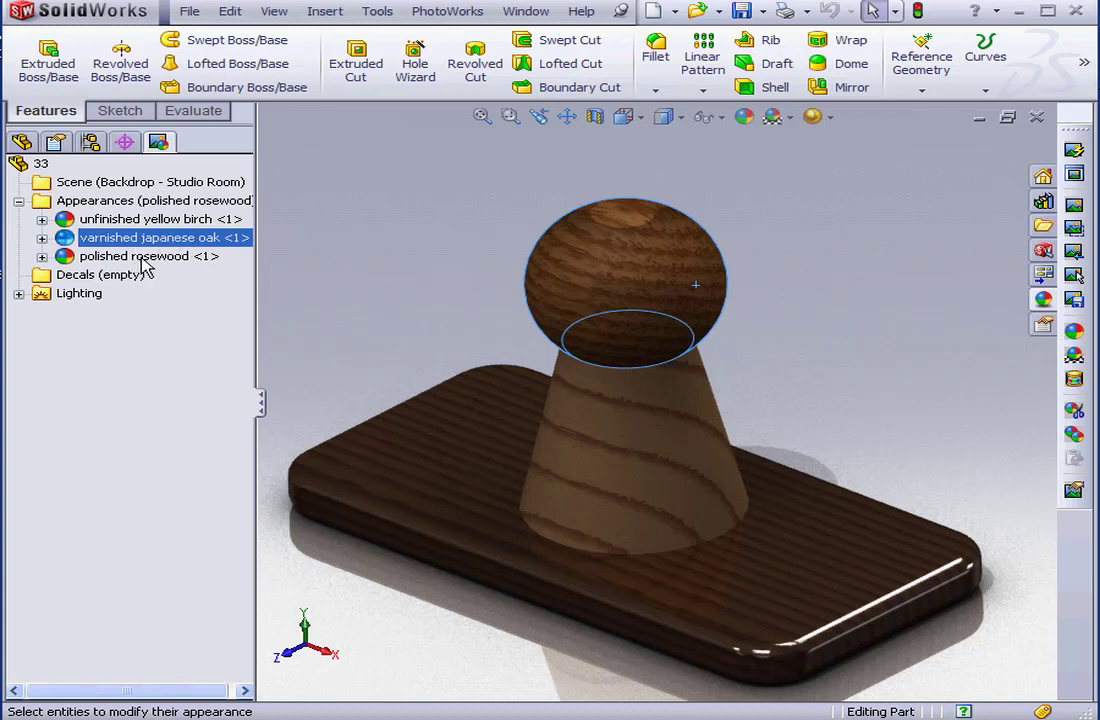
# Apply the Mirror illumination type with its default values to the polished rosewood appearance.
pyautogui.doubleClick(140, 256)
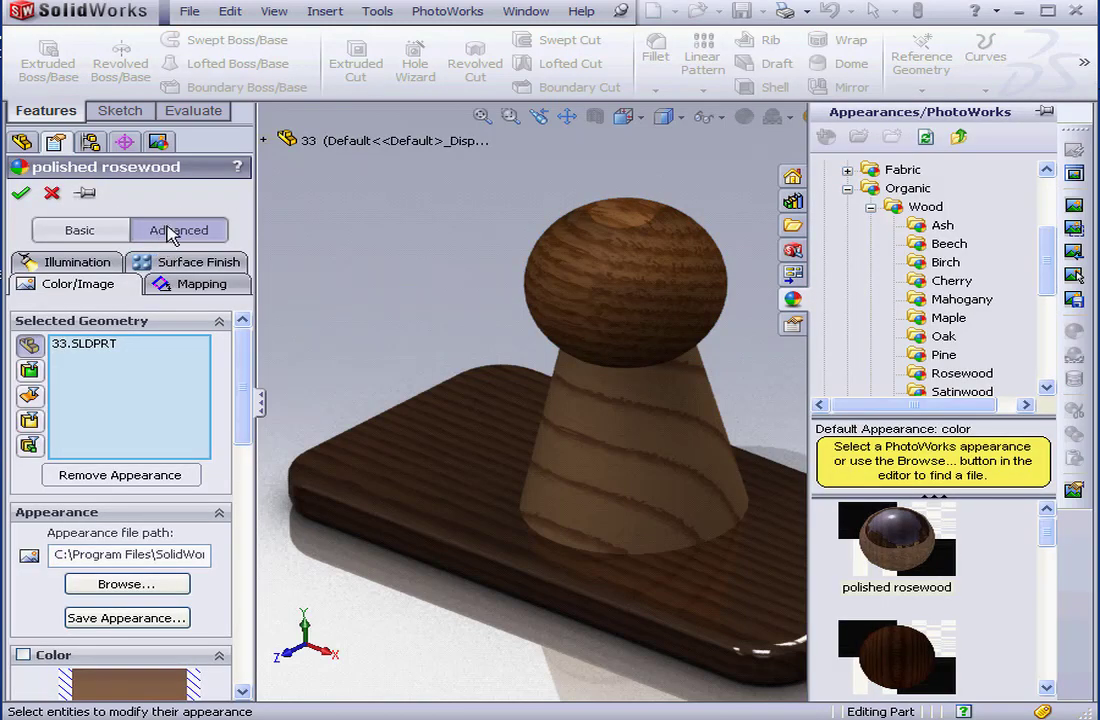
pyautogui.click(78, 262)
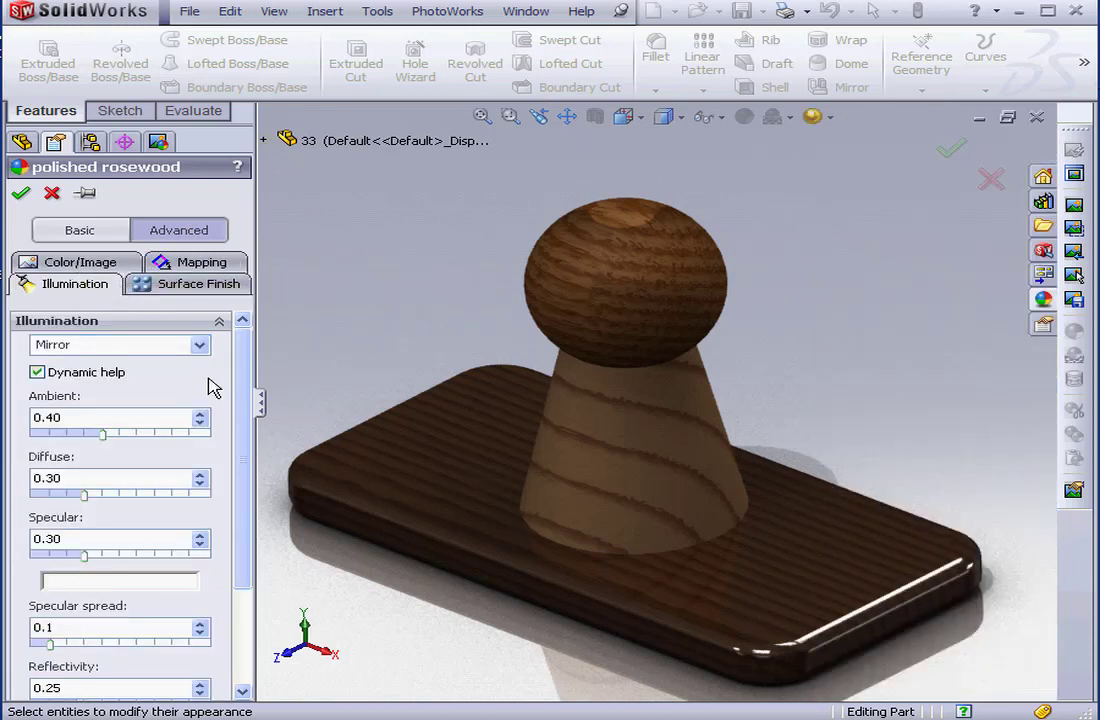
pyautogui.click(197, 345)
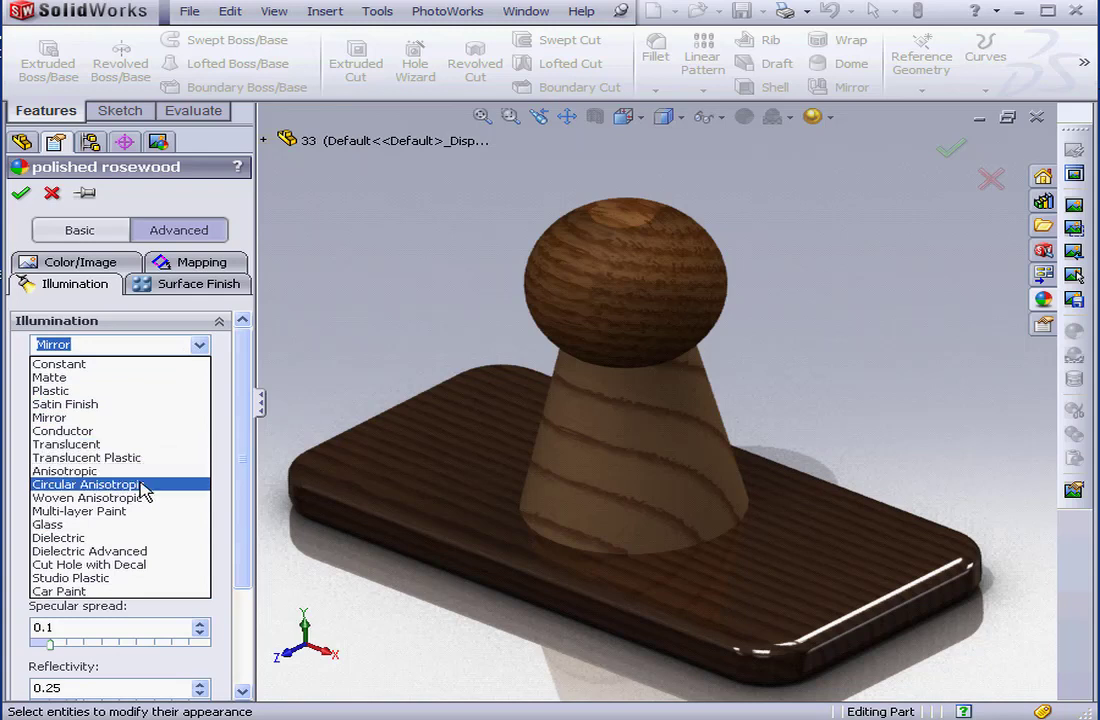
pyautogui.click(128, 428)
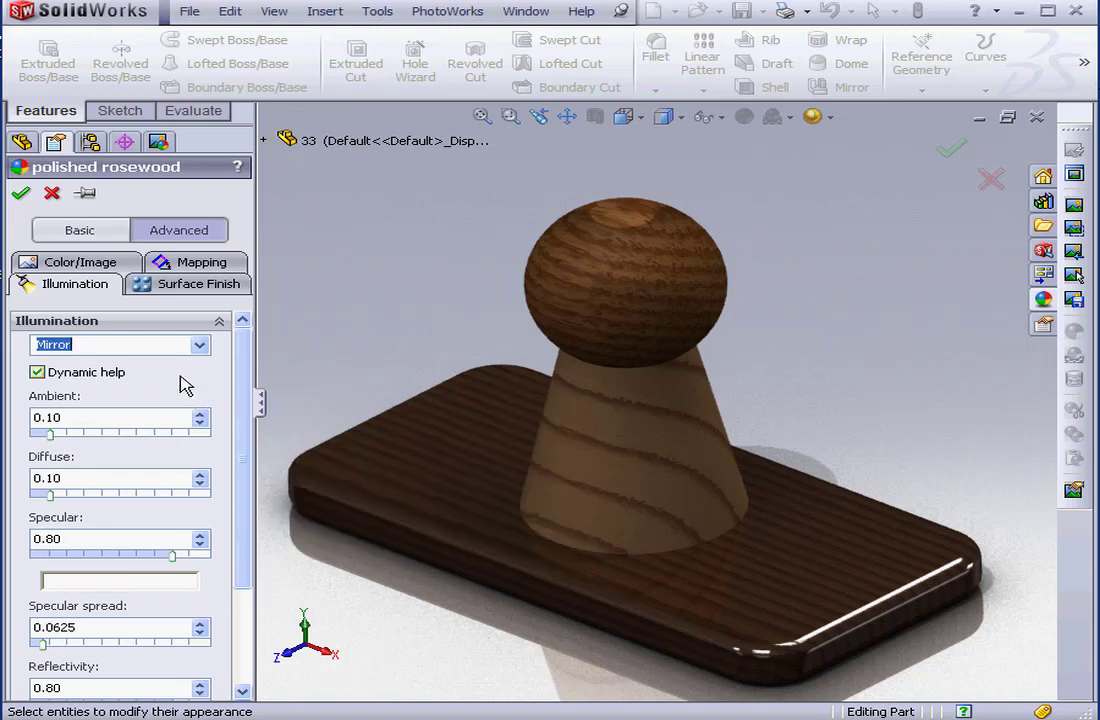
pyautogui.click(20, 193)
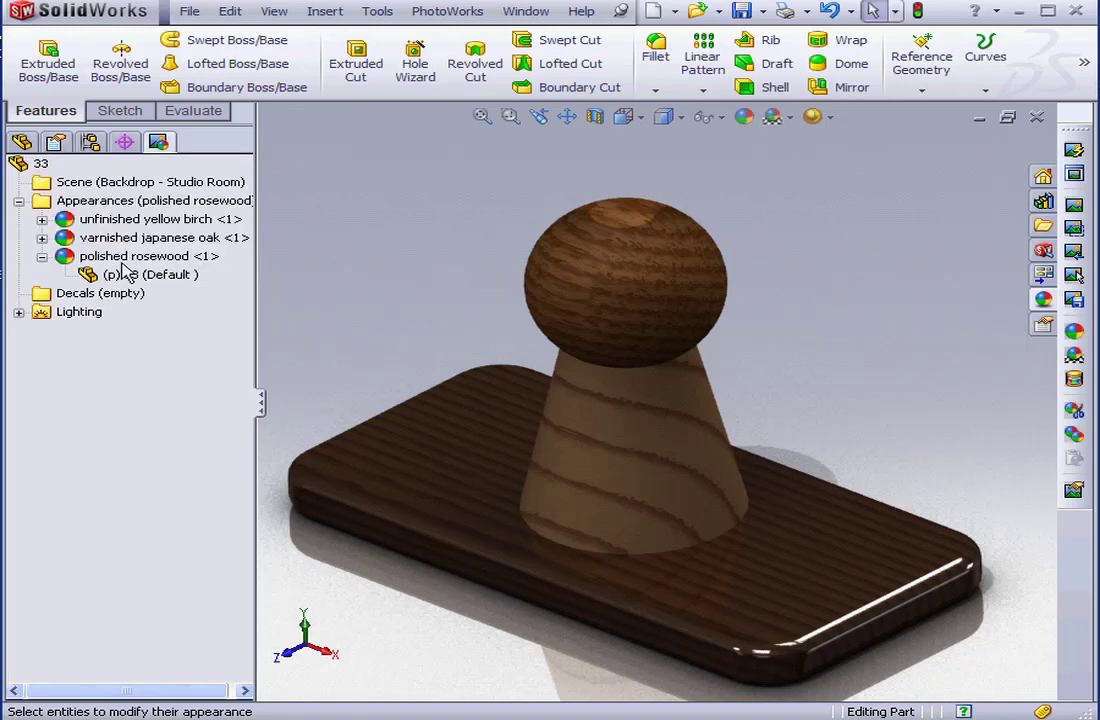
# Change the illumination type of the unfinished yellow birch appearance on the conical neck to Mirror and render the model.
pyautogui.doubleClick(130, 220)
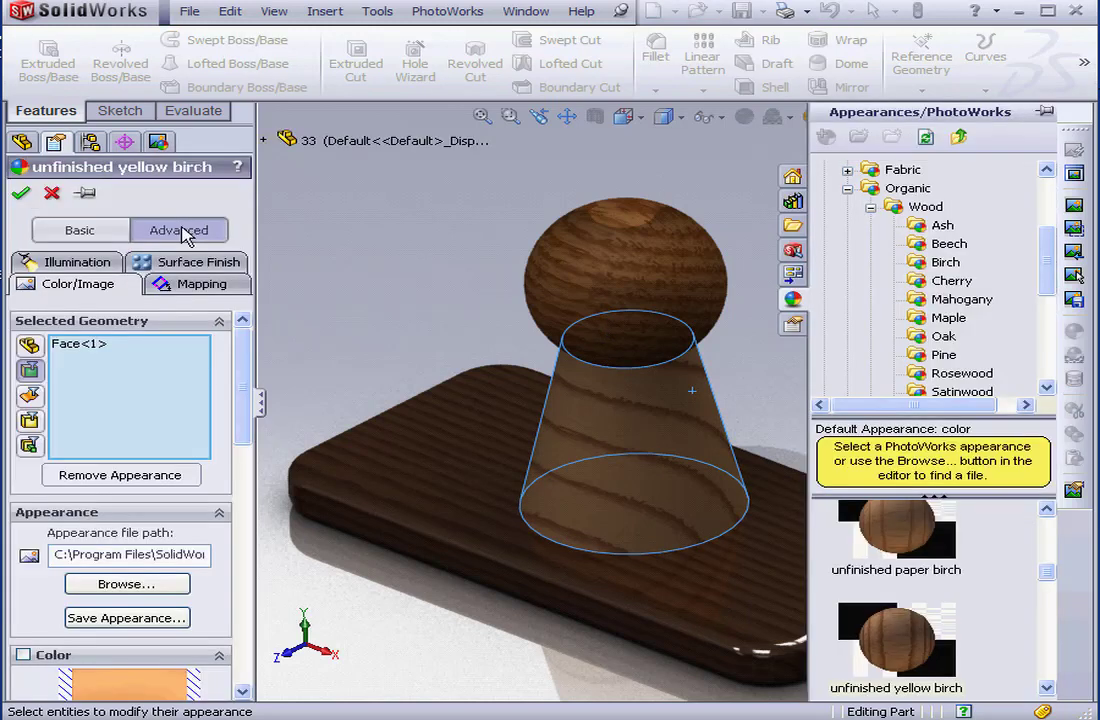
pyautogui.click(90, 262)
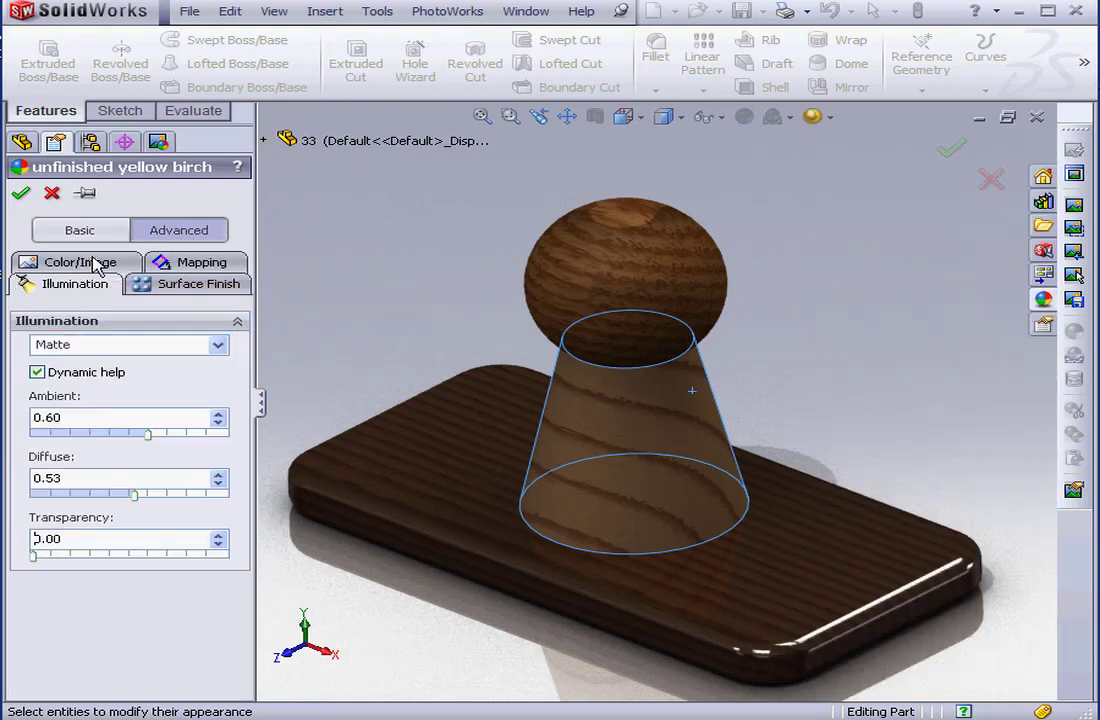
pyautogui.click(216, 346)
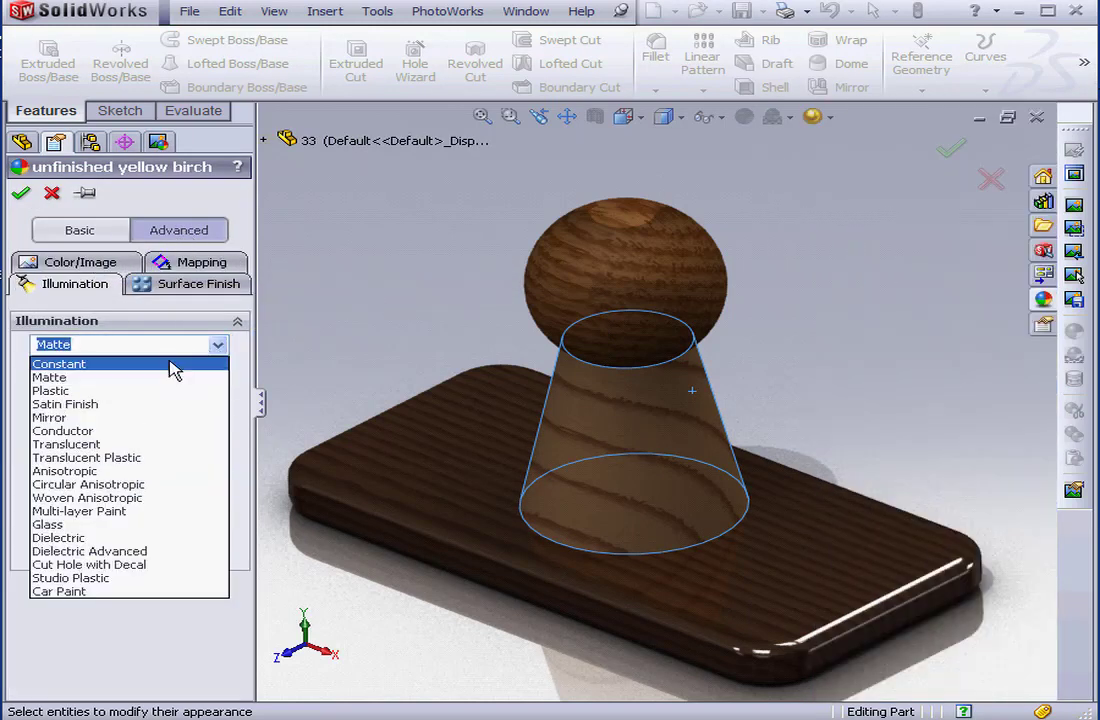
pyautogui.click(172, 416)
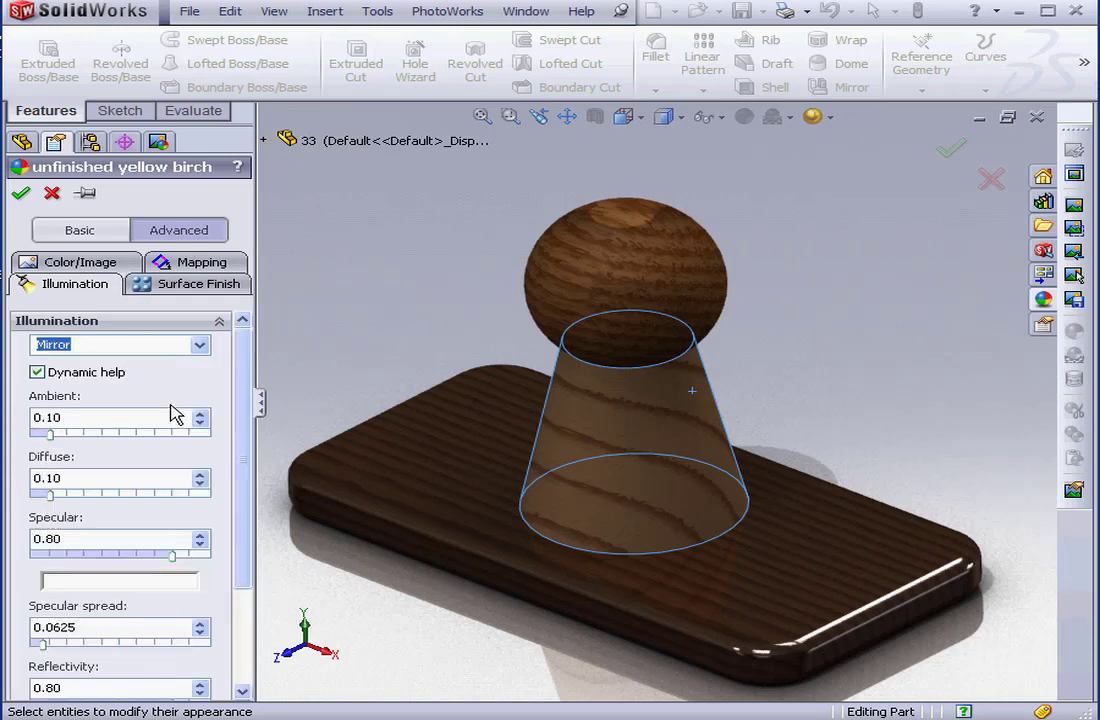
pyautogui.click(21, 195)
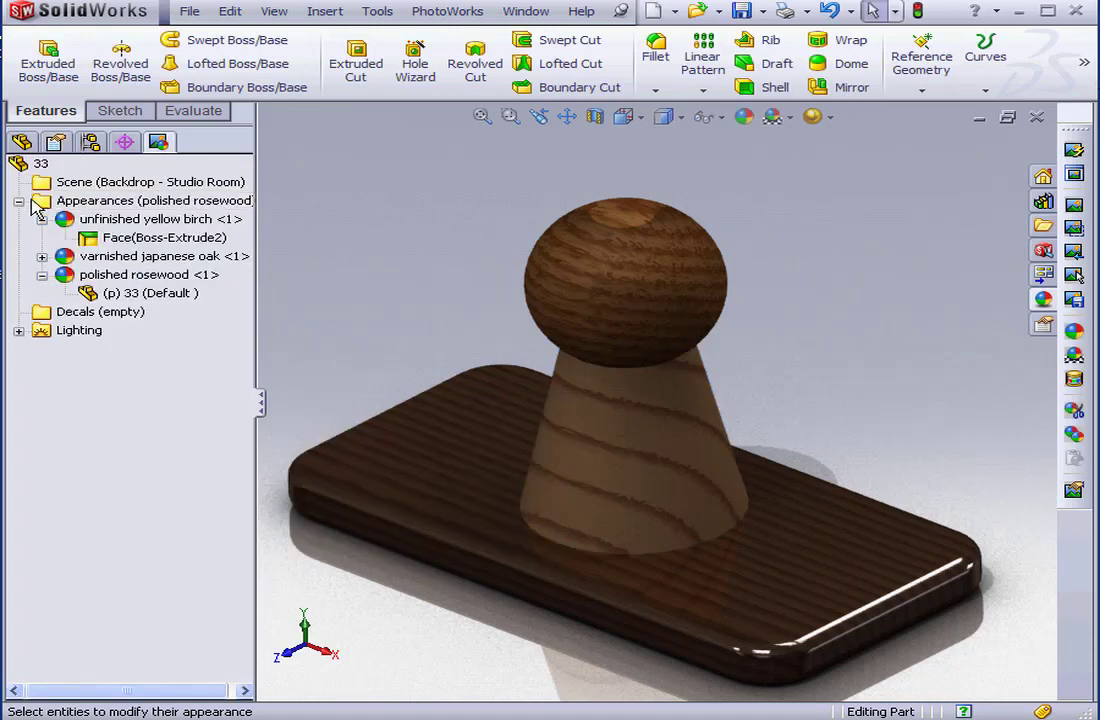
pyautogui.click(1074, 227)
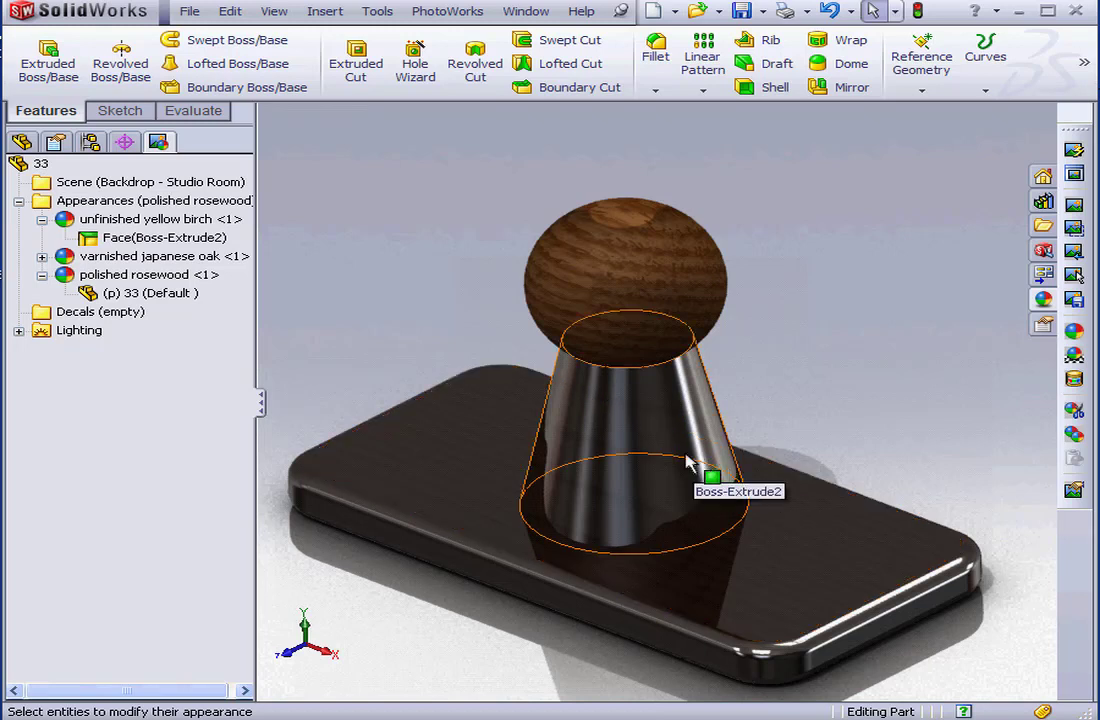
# Set the polished rosewood appearance's illumination to 0.40 ambient and 0.30 diffuse.
pyautogui.doubleClick(147, 276)
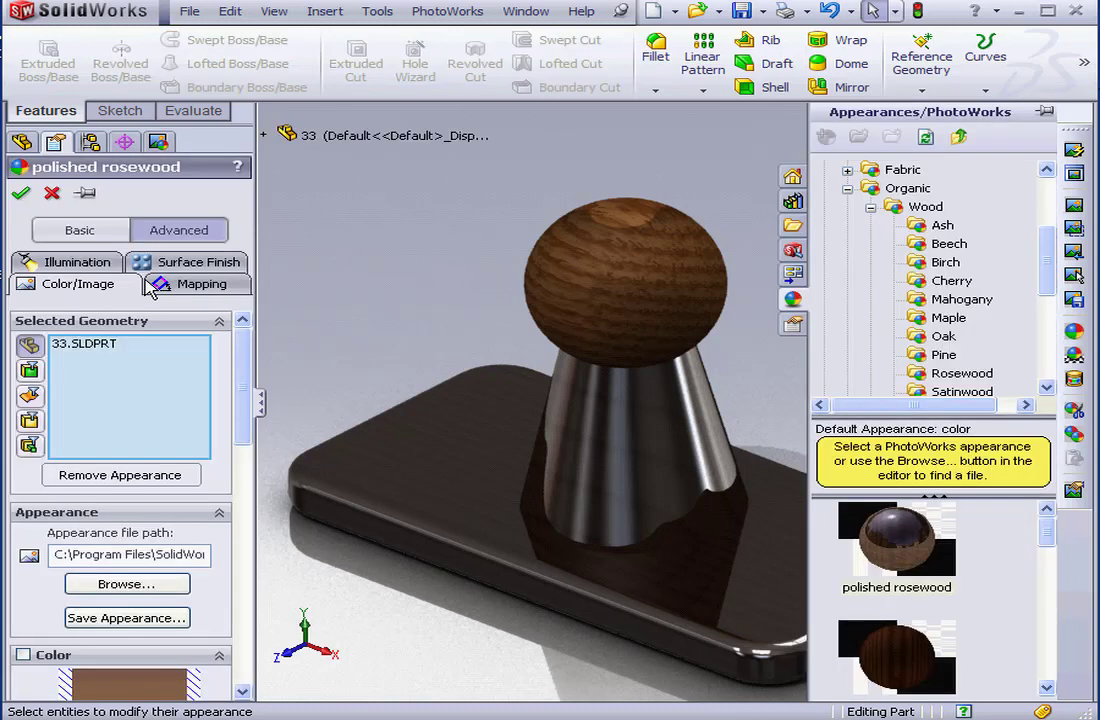
pyautogui.click(112, 265)
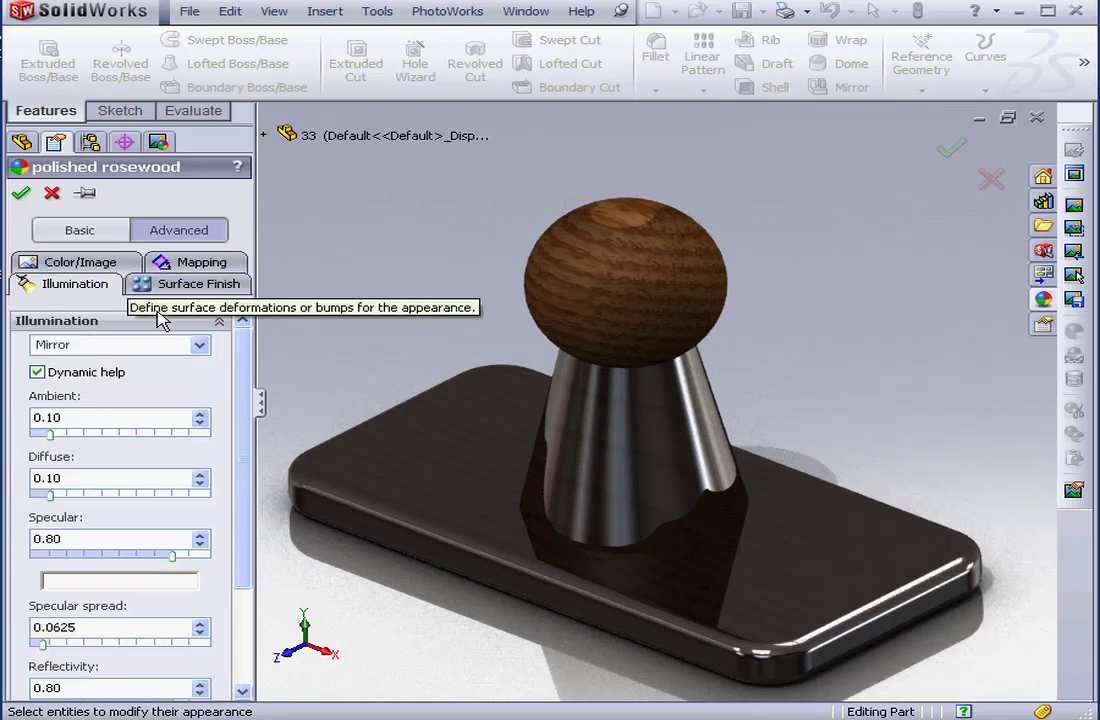
pyautogui.scroll(-1, 245, 405)
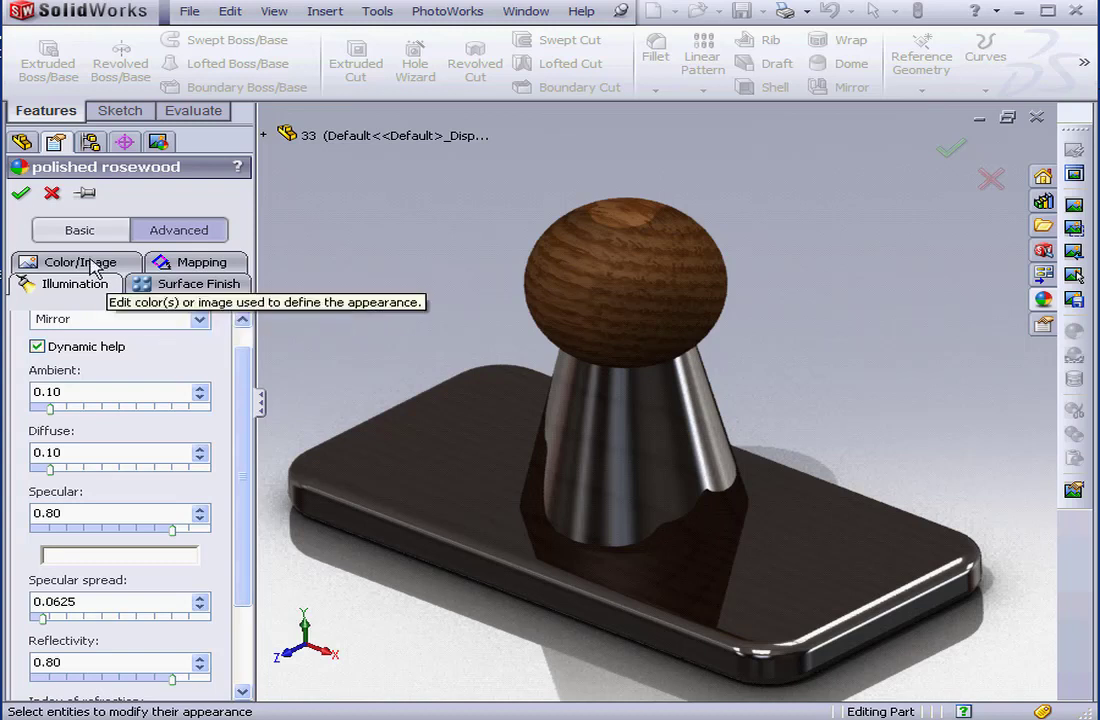
pyautogui.click(1041, 300)
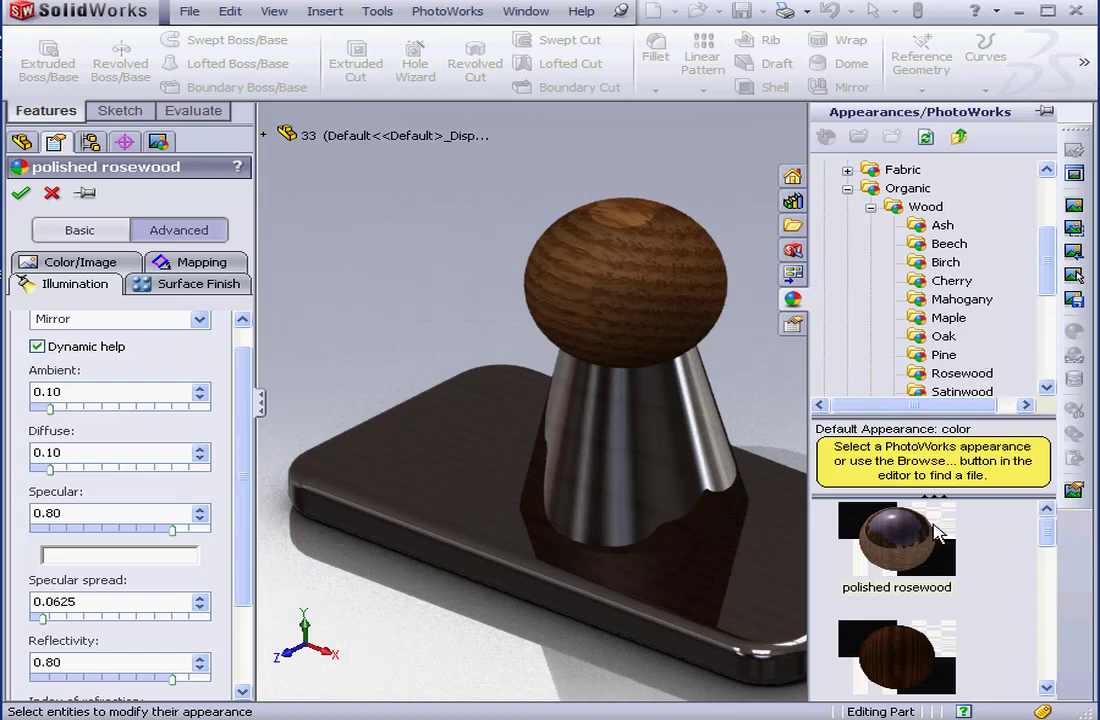
pyautogui.moveTo(884, 548)
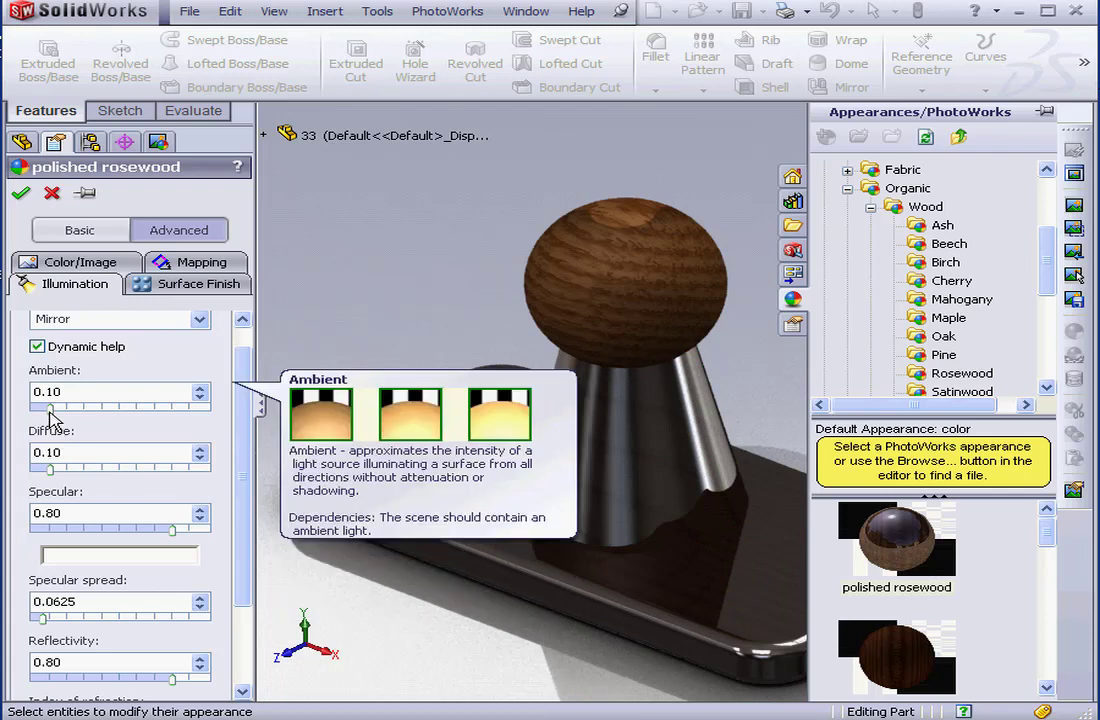
pyautogui.moveTo(50, 418); pyautogui.dragTo(106, 420)
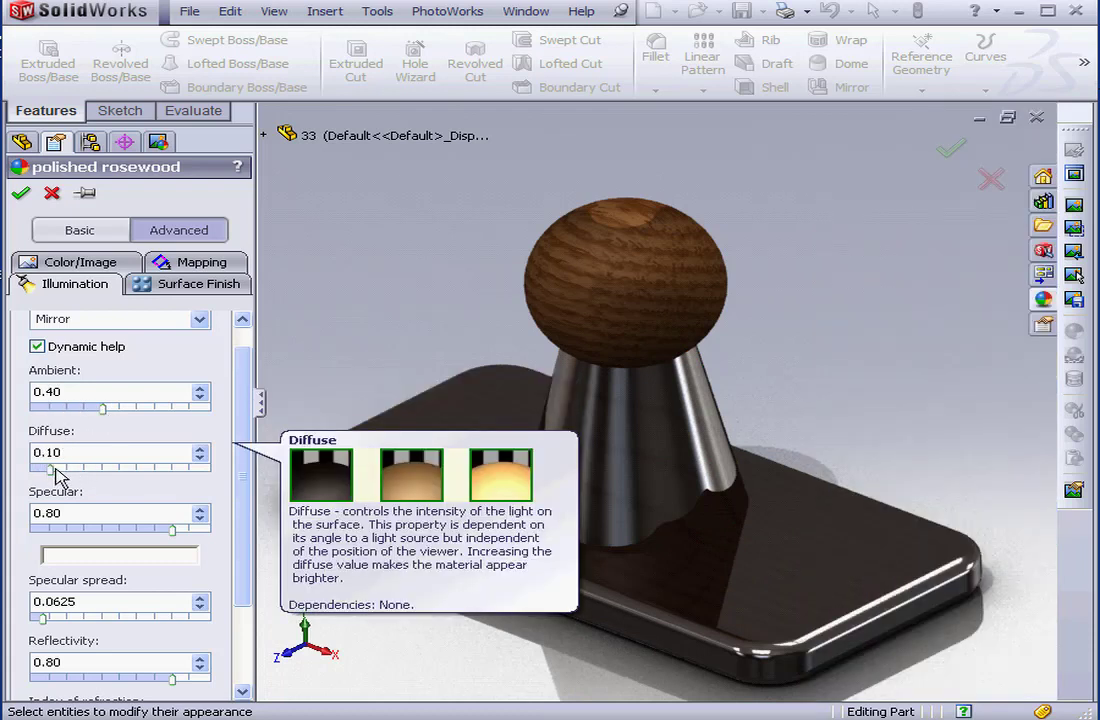
pyautogui.moveTo(50, 467); pyautogui.dragTo(85, 468)
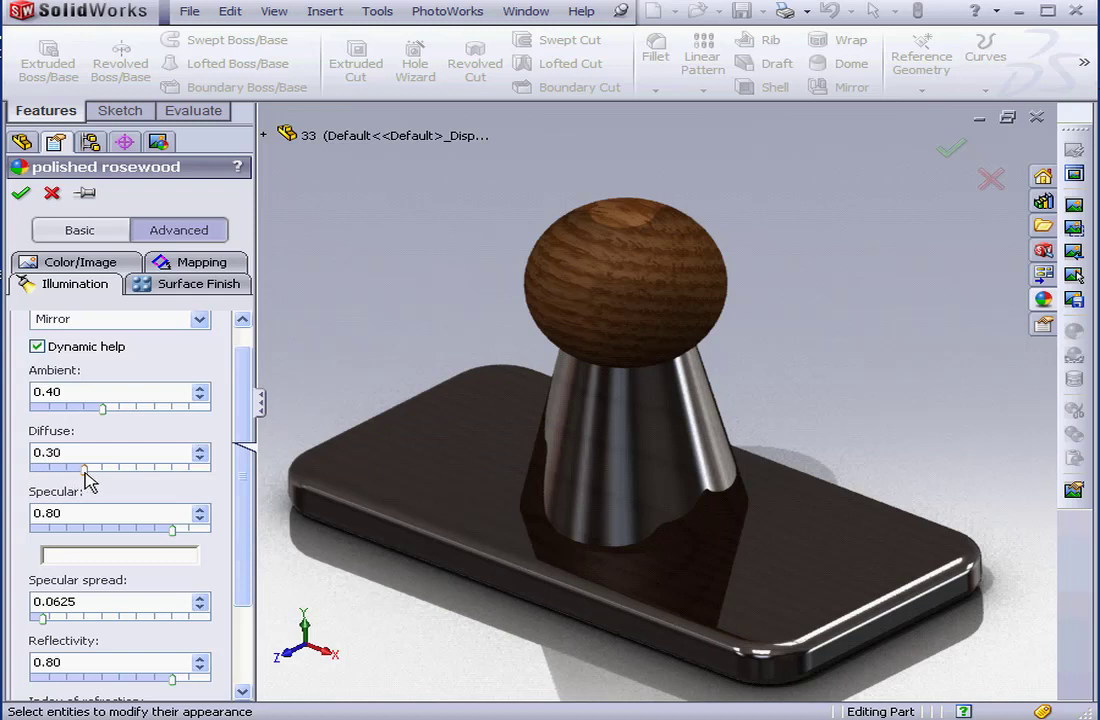
# Set the polished rosewood's specular to 0.30, specular spread to about 0.11 and reflectivity to 0.25, and accept the appearance changes.
pyautogui.moveTo(174, 531); pyautogui.dragTo(90, 538)
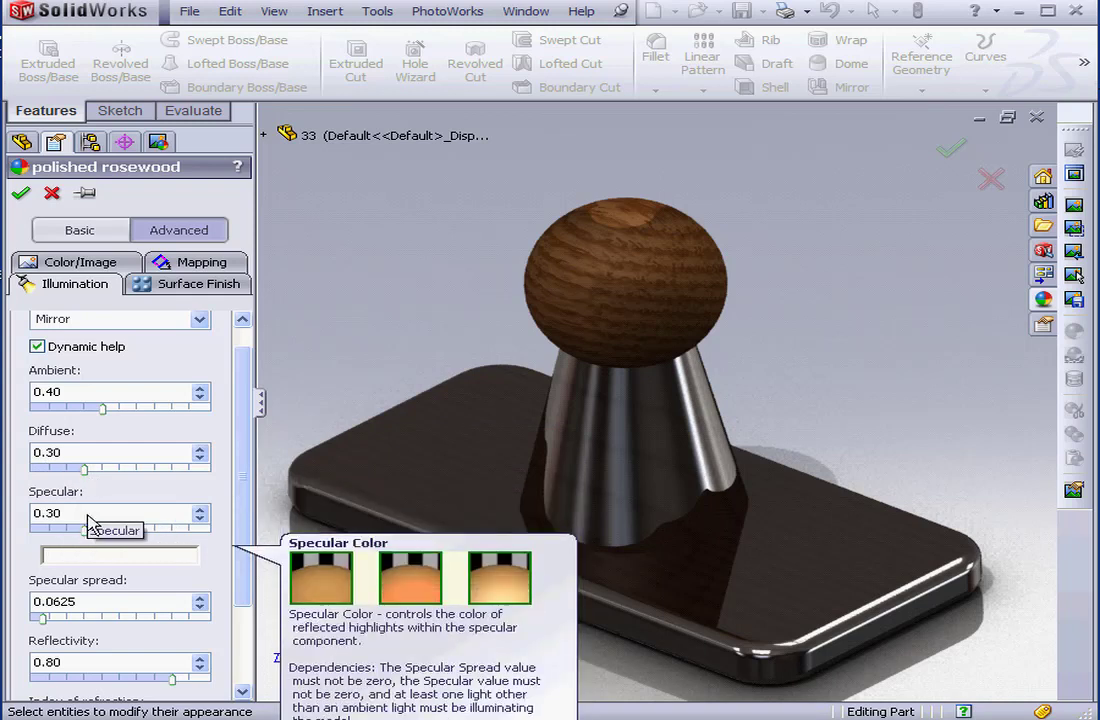
pyautogui.moveTo(42, 619); pyautogui.dragTo(51, 621)
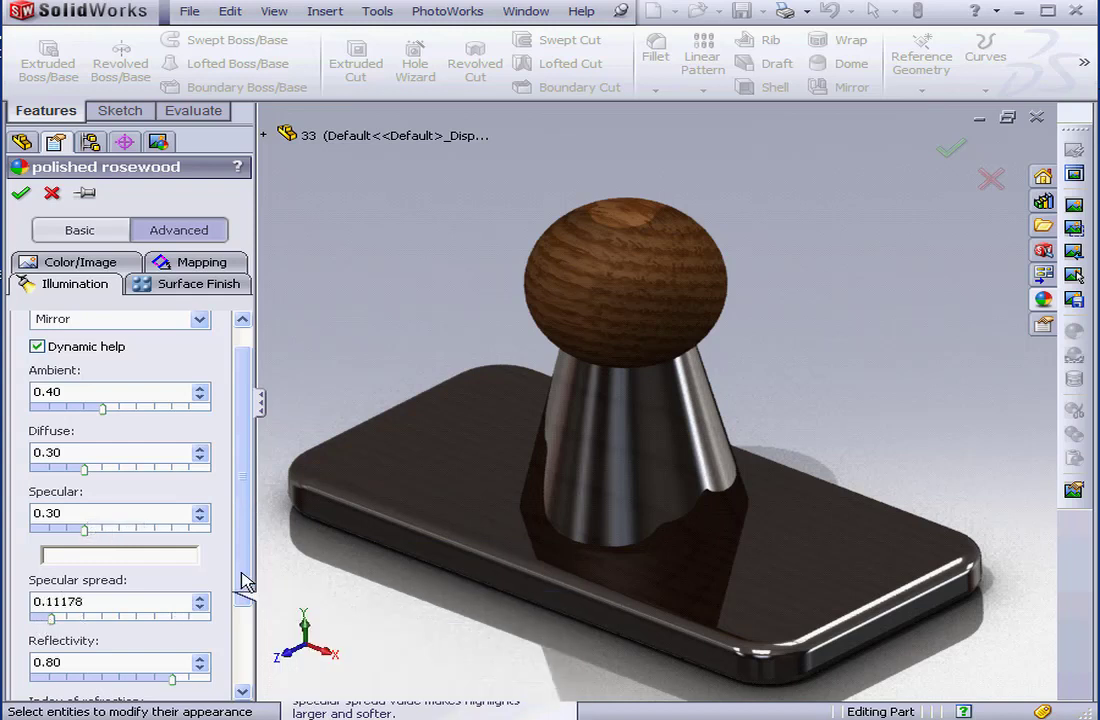
pyautogui.scroll(-3, 243, 582)
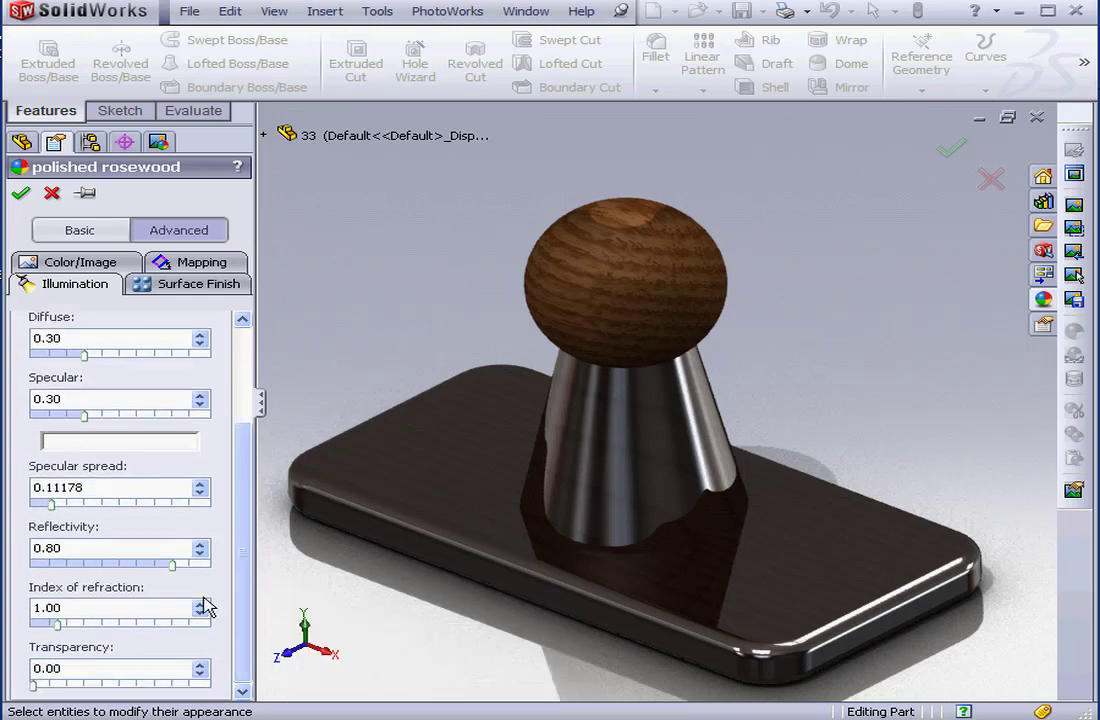
pyautogui.moveTo(174, 568); pyautogui.dragTo(81, 567)
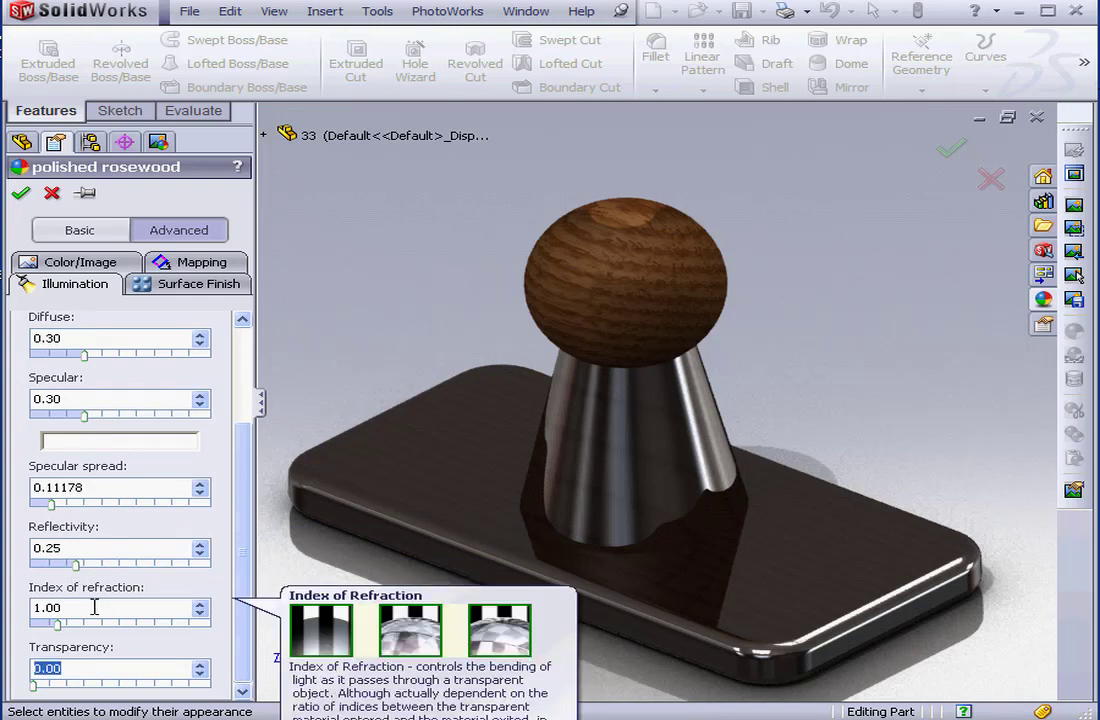
pyautogui.click(20, 193)
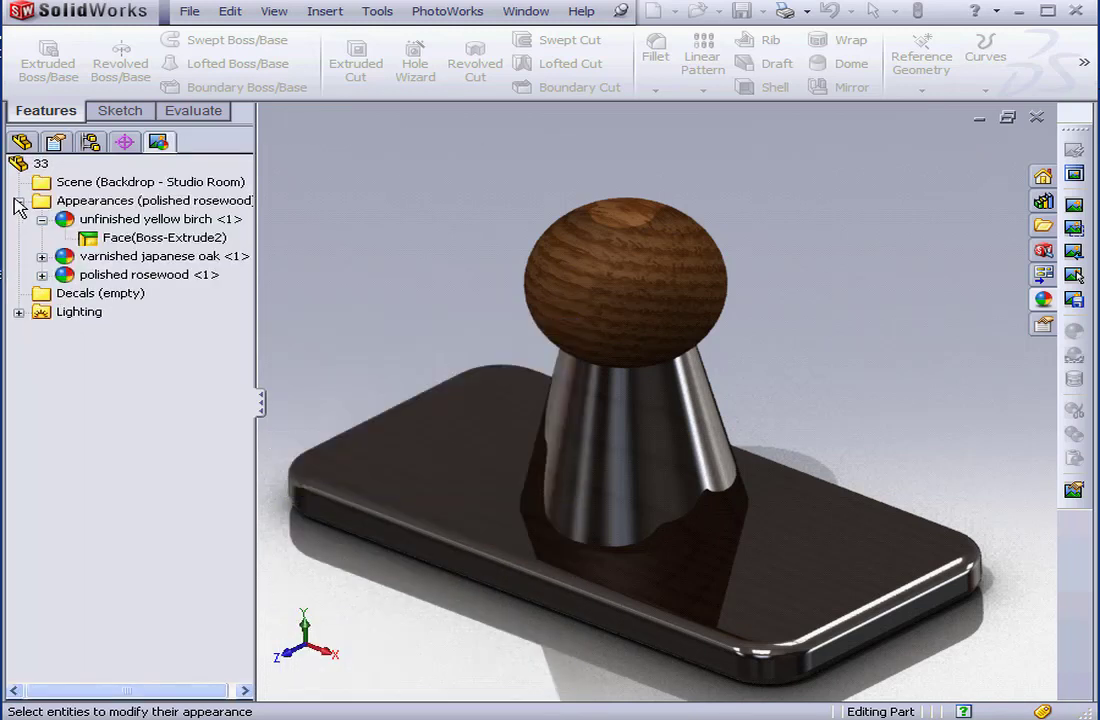
# Set the unfinished yellow birch appearance's illumination to 0.40 ambient and 0.30 diffuse.
pyautogui.doubleClick(112, 218)
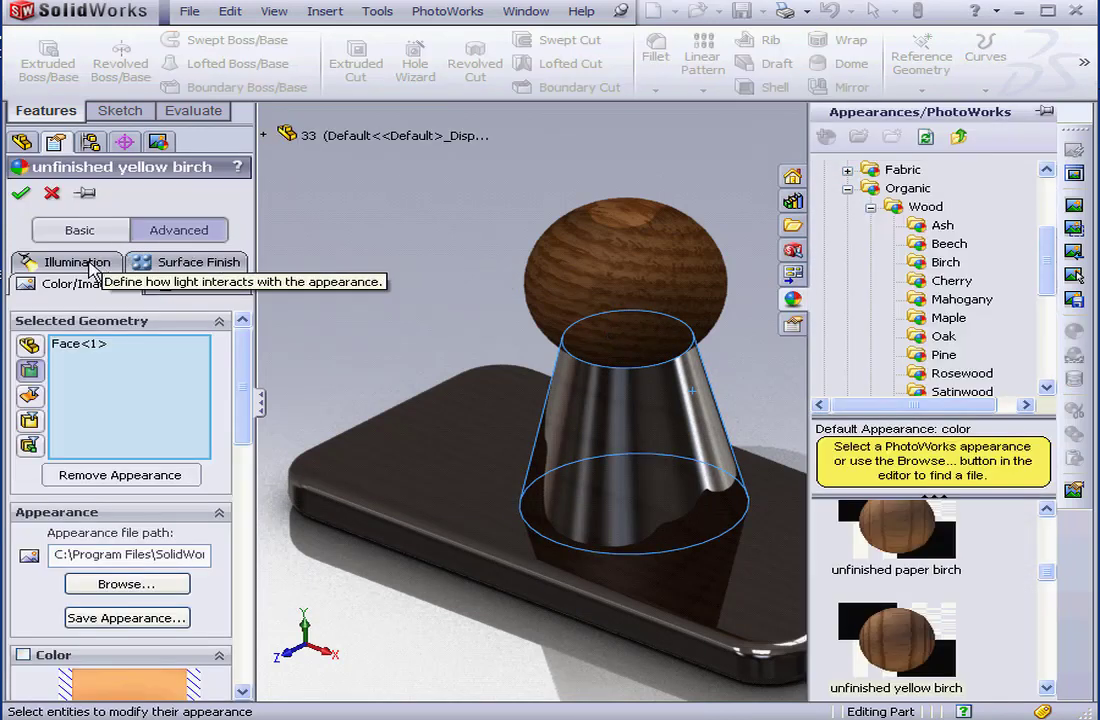
pyautogui.click(62, 258)
pyautogui.moveTo(88, 445)
pyautogui.moveTo(50, 436); pyautogui.dragTo(103, 443)
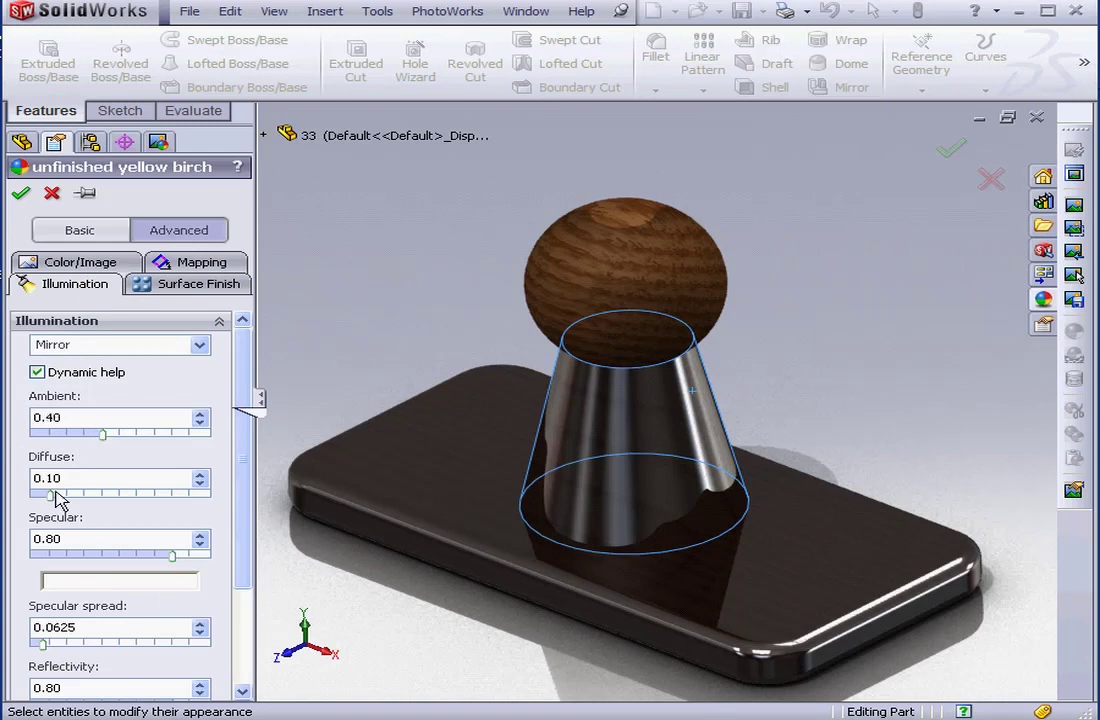
pyautogui.moveTo(52, 494); pyautogui.dragTo(89, 499)
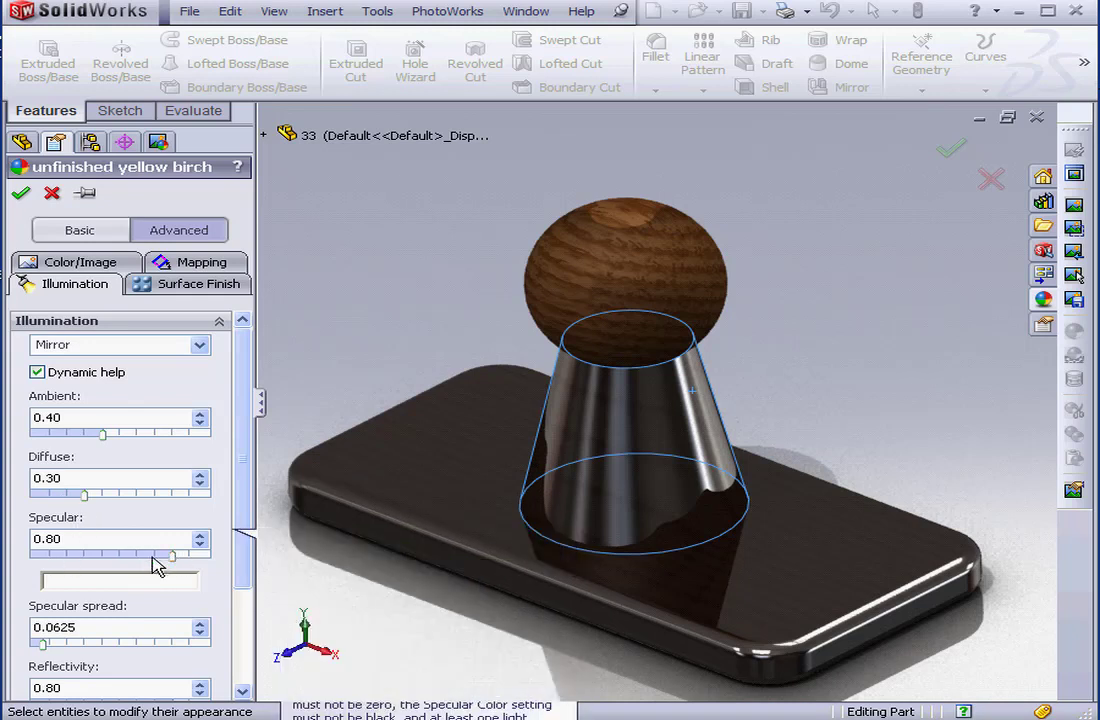
# Set the unfinished yellow birch's specular to 0.30, specular spread to about 0.11 and reflectivity to 0.26.
pyautogui.moveTo(153, 557); pyautogui.dragTo(94, 557)
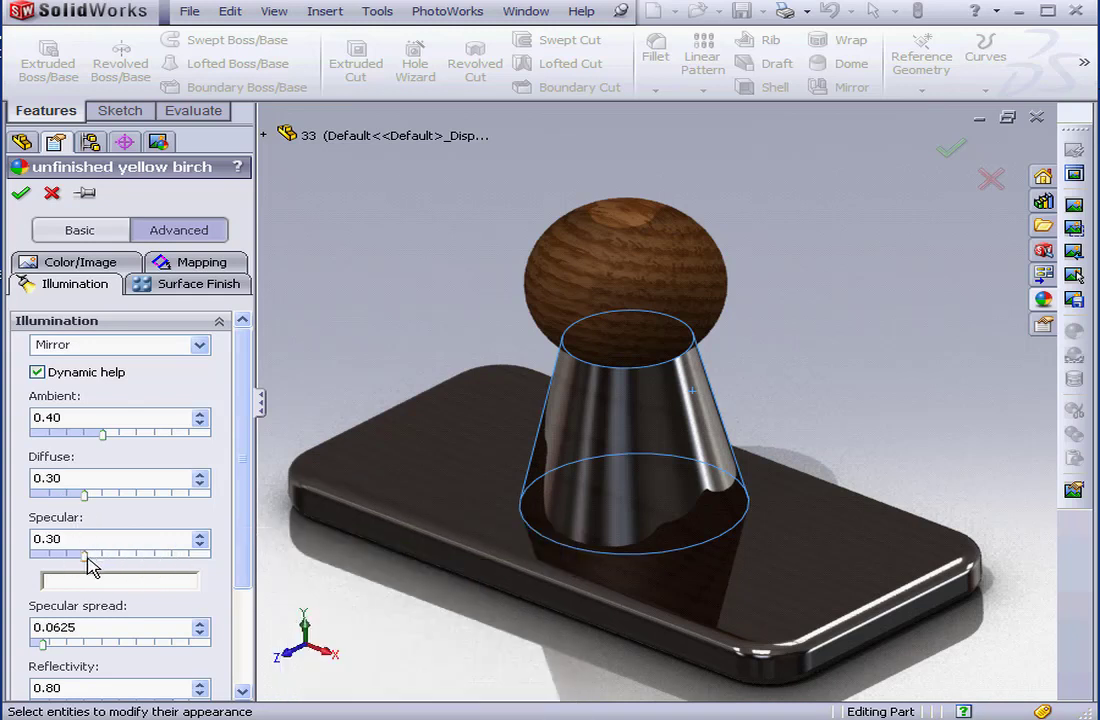
pyautogui.moveTo(246, 535); pyautogui.dragTo(246, 651)
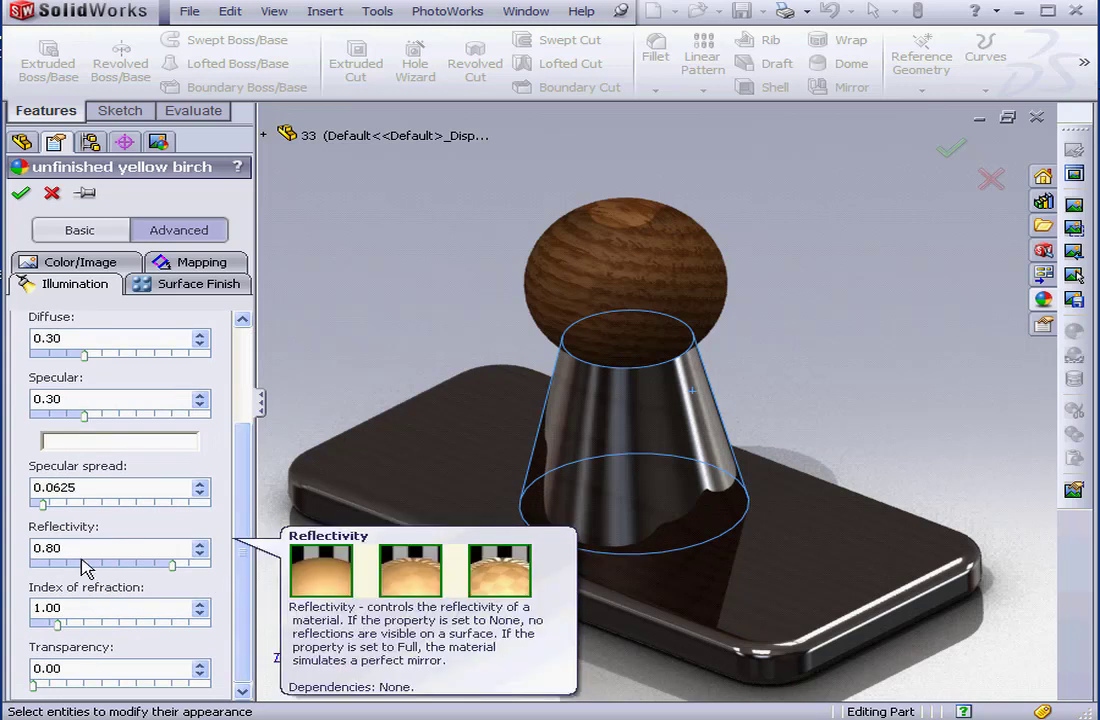
pyautogui.moveTo(43, 505); pyautogui.dragTo(51, 505)
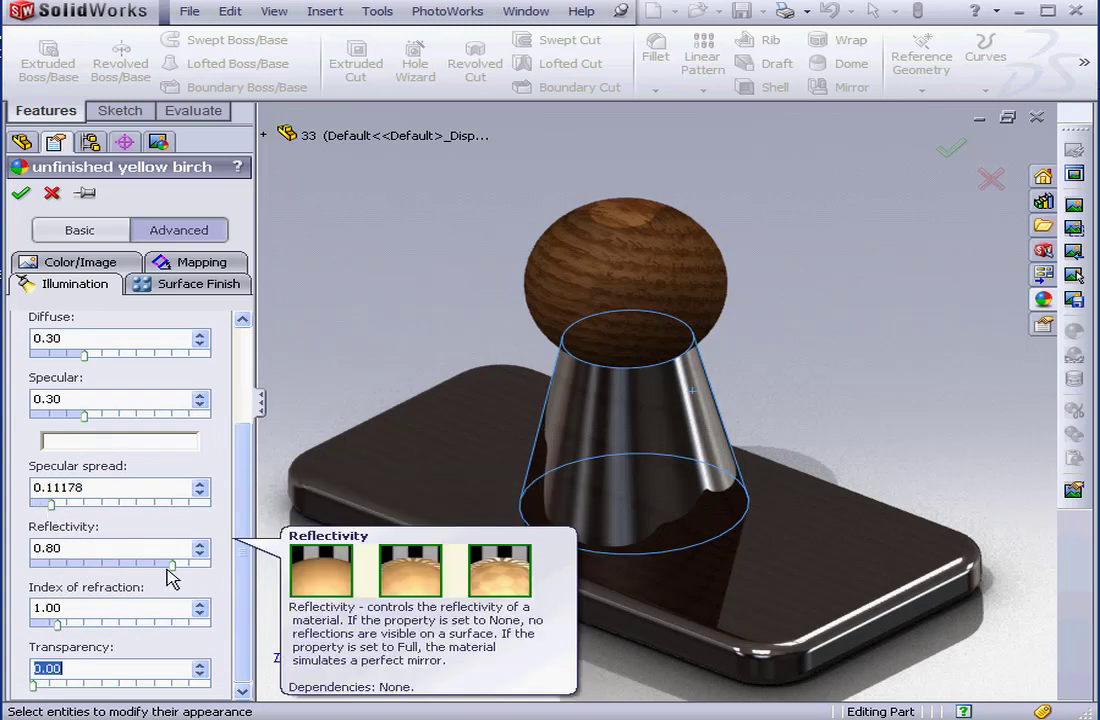
pyautogui.moveTo(172, 566); pyautogui.dragTo(86, 577)
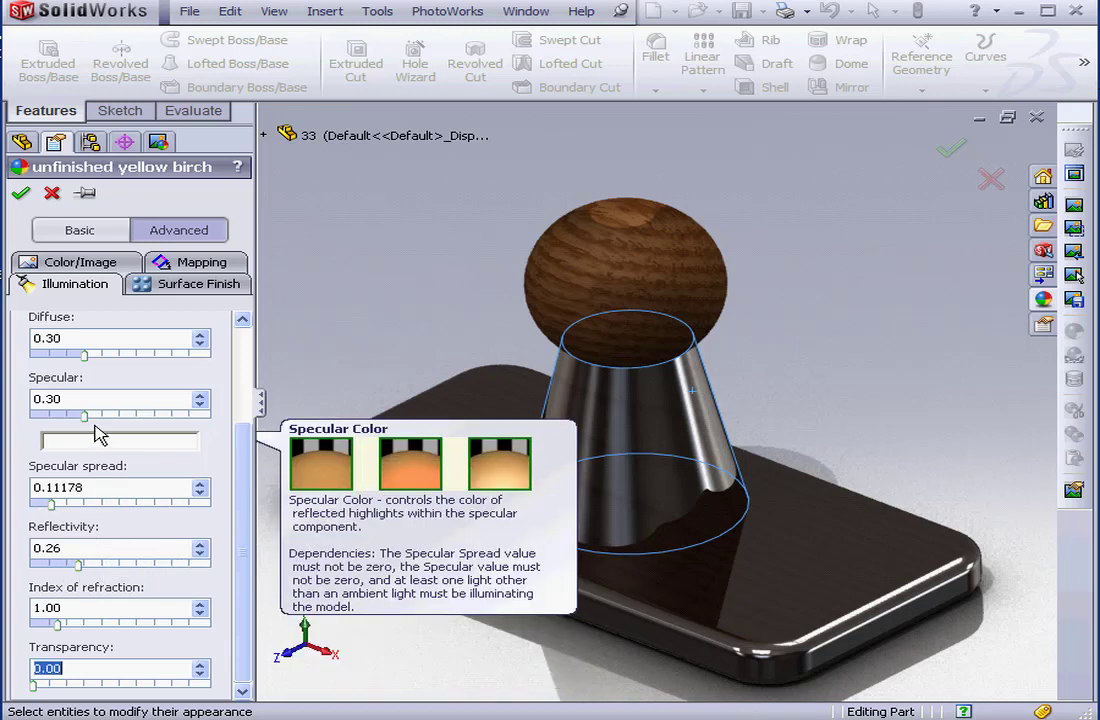
# Accept the unfinished yellow birch changes and render the part.
pyautogui.click(20, 193)
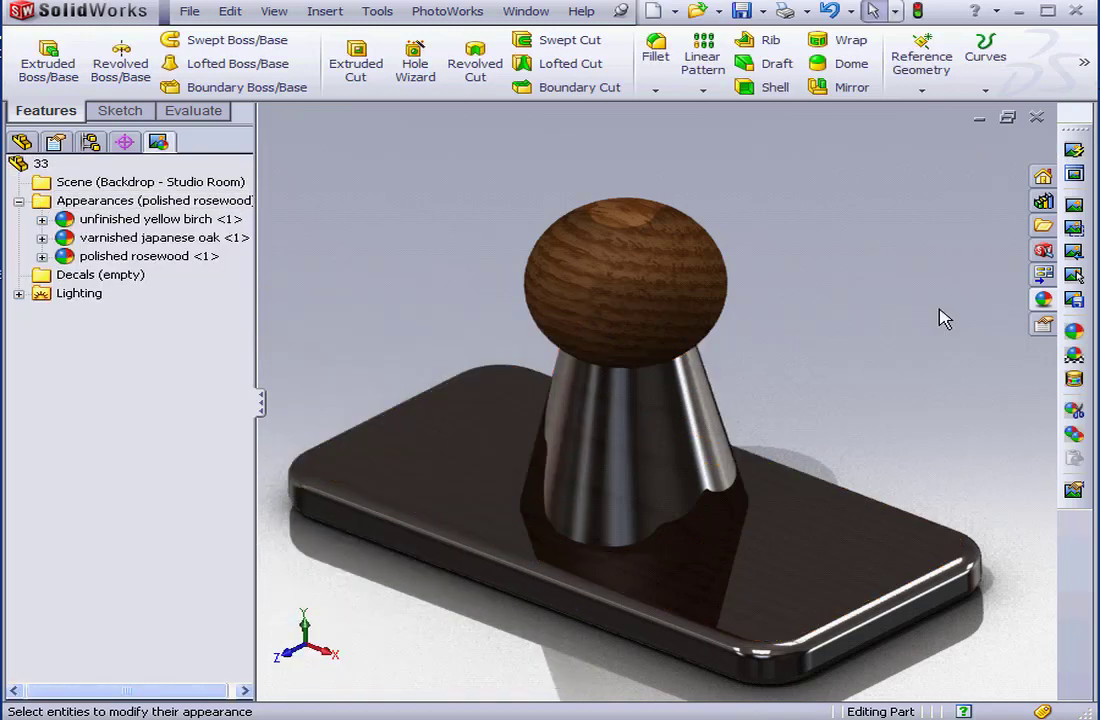
pyautogui.click(1074, 204)
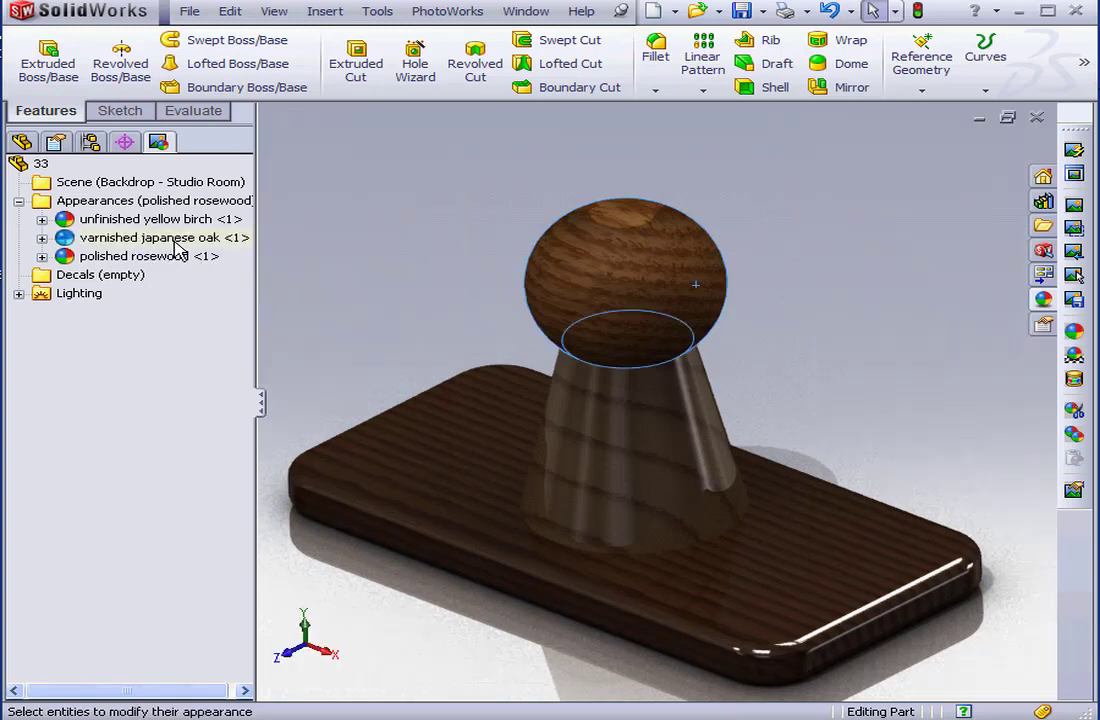
# Change the varnished japanese oak's illumination type to Mirror with 0.42 ambient, 0.30 diffuse and 0.30 specular.
pyautogui.doubleClick(178, 247)
pyautogui.click(80, 261)
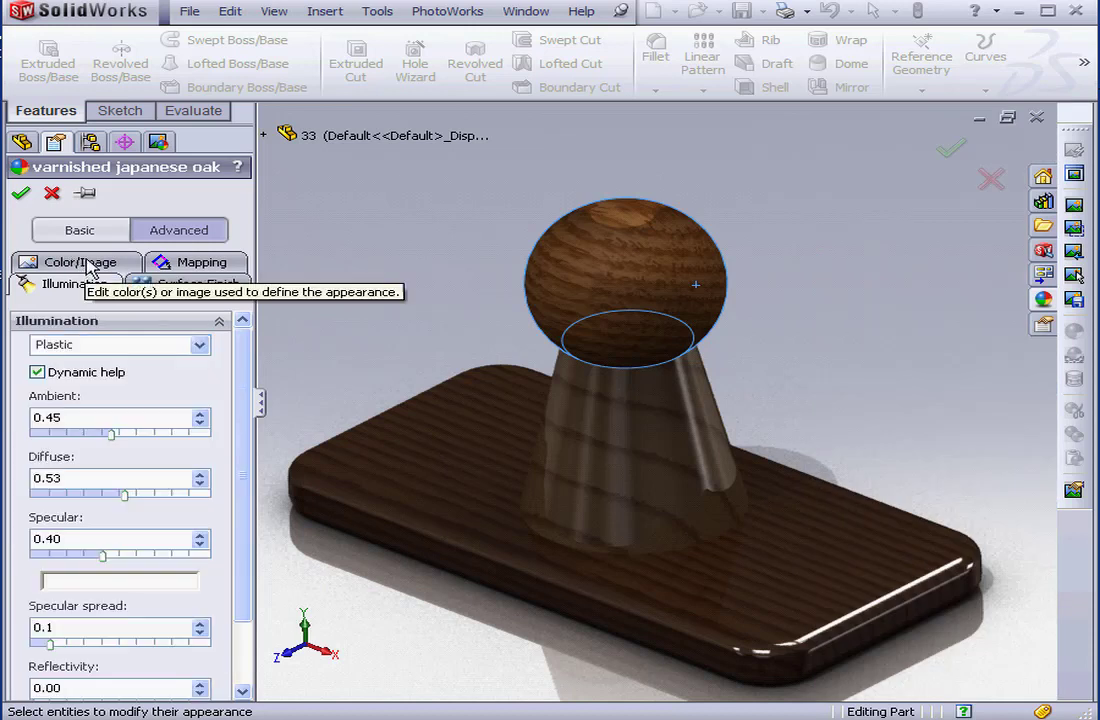
pyautogui.moveTo(130, 418)
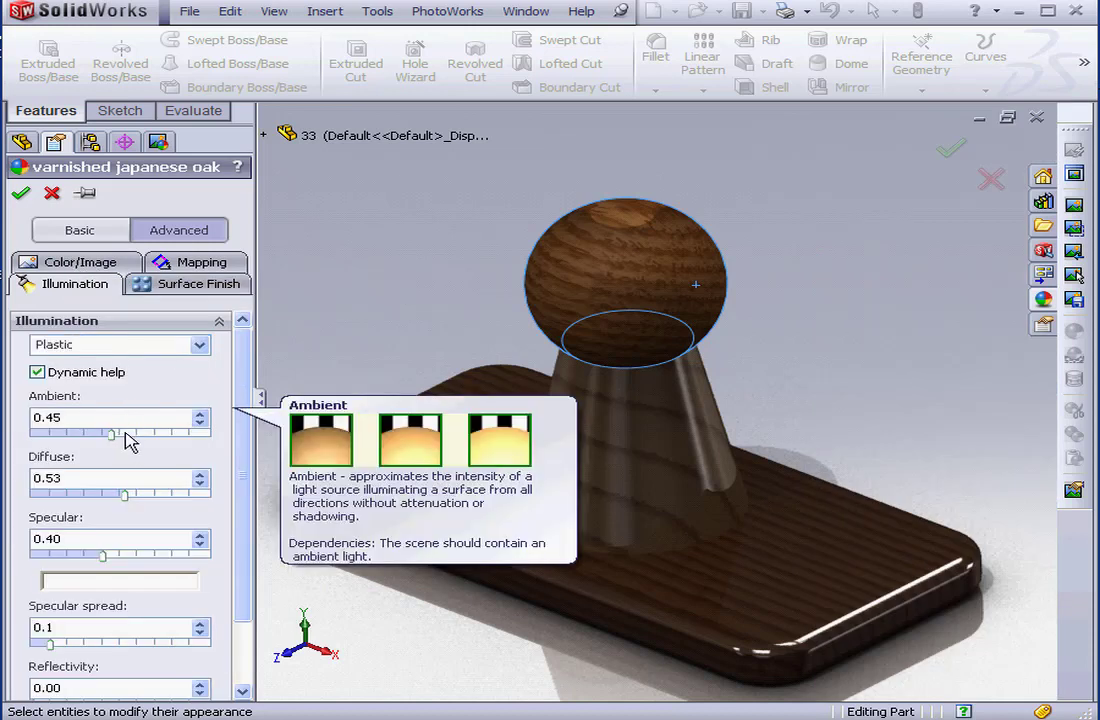
pyautogui.click(200, 344)
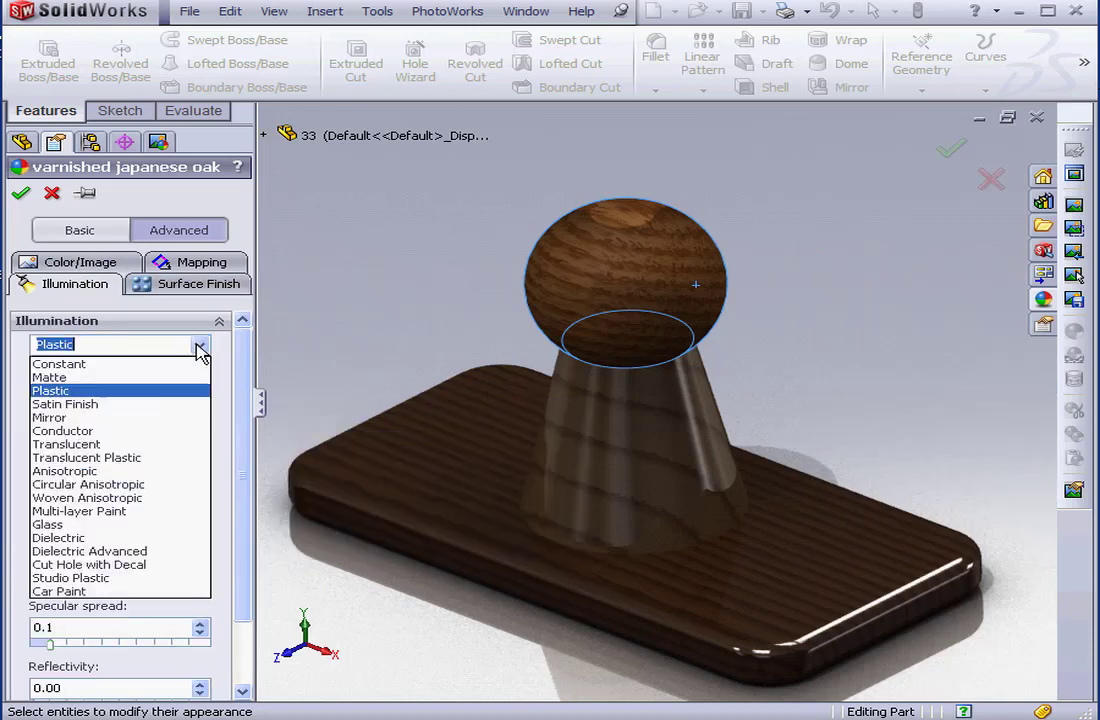
pyautogui.click(128, 418)
pyautogui.moveTo(44, 435); pyautogui.dragTo(108, 440)
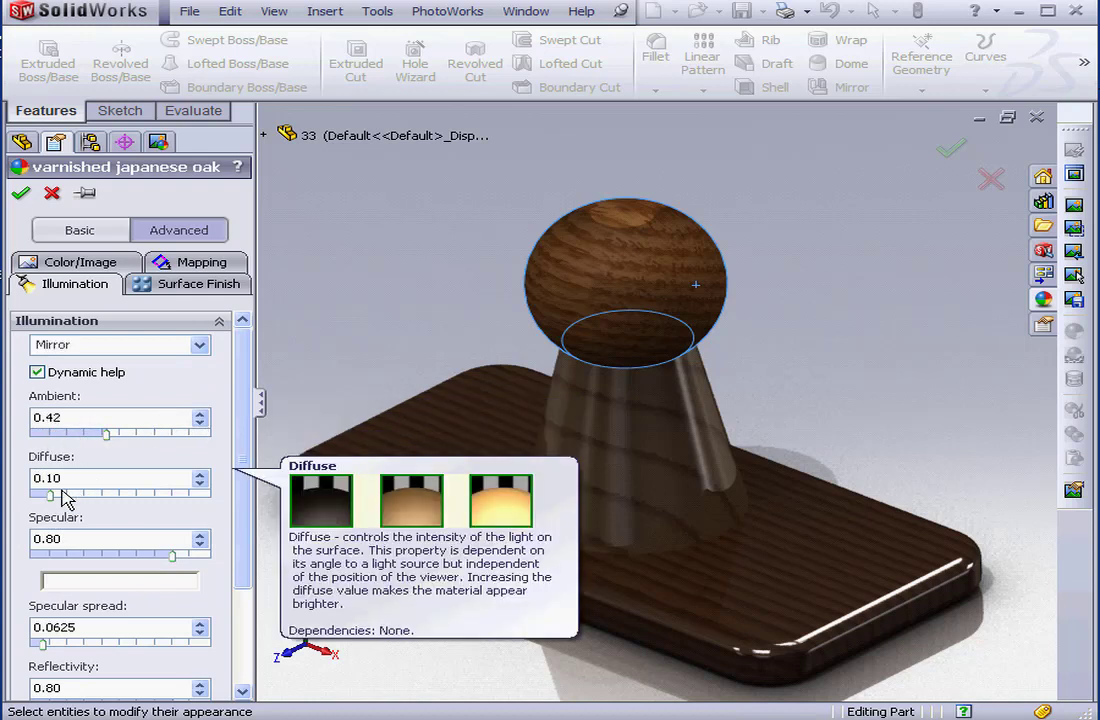
pyautogui.moveTo(64, 498); pyautogui.dragTo(85, 500)
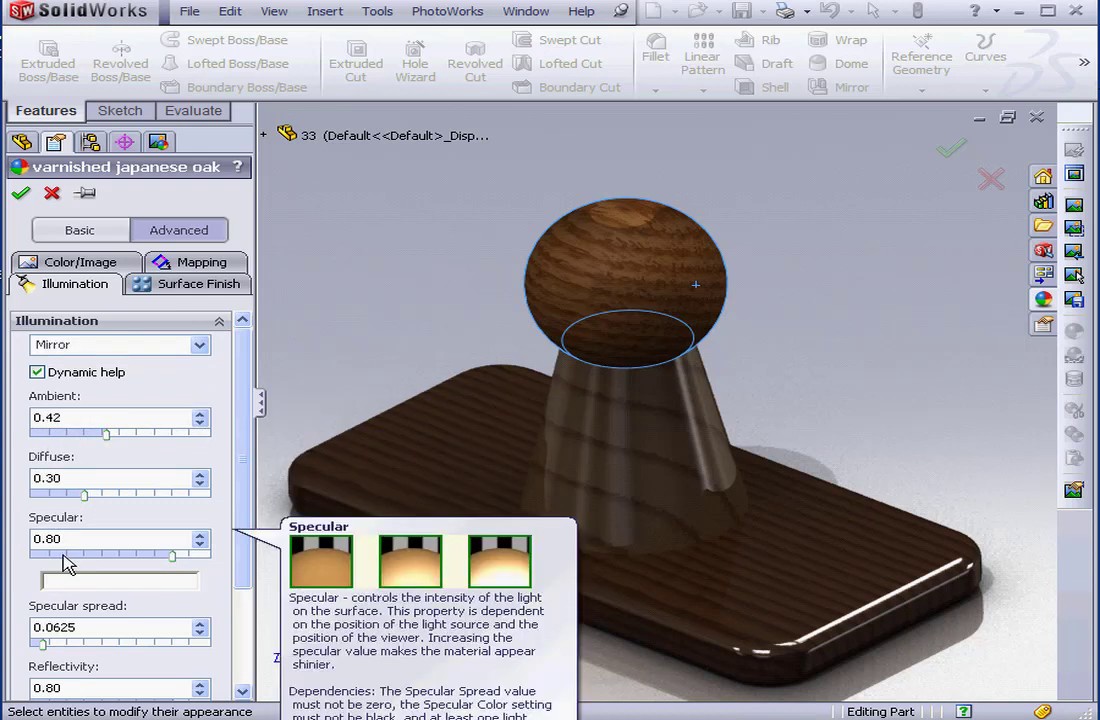
pyautogui.moveTo(173, 556); pyautogui.dragTo(85, 557)
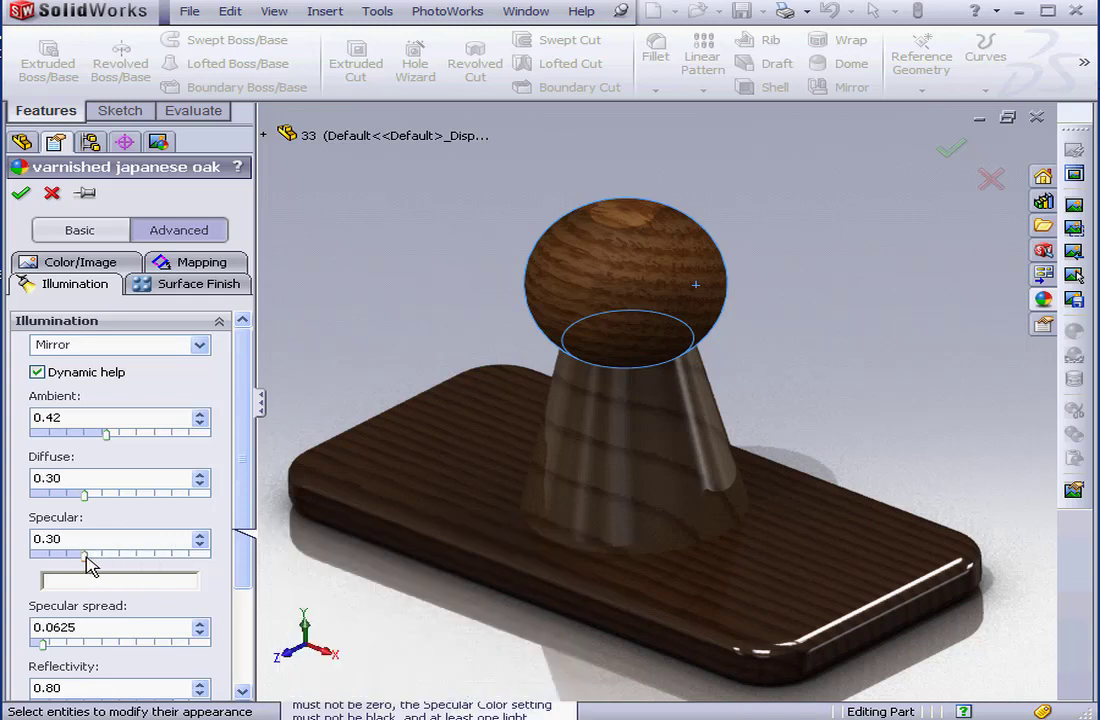
# Set the varnished japanese oak's specular spread to about 0.10 and reflectivity to 0.25, and render the part with the accepted changes.
pyautogui.moveTo(245, 528); pyautogui.dragTo(238, 619)
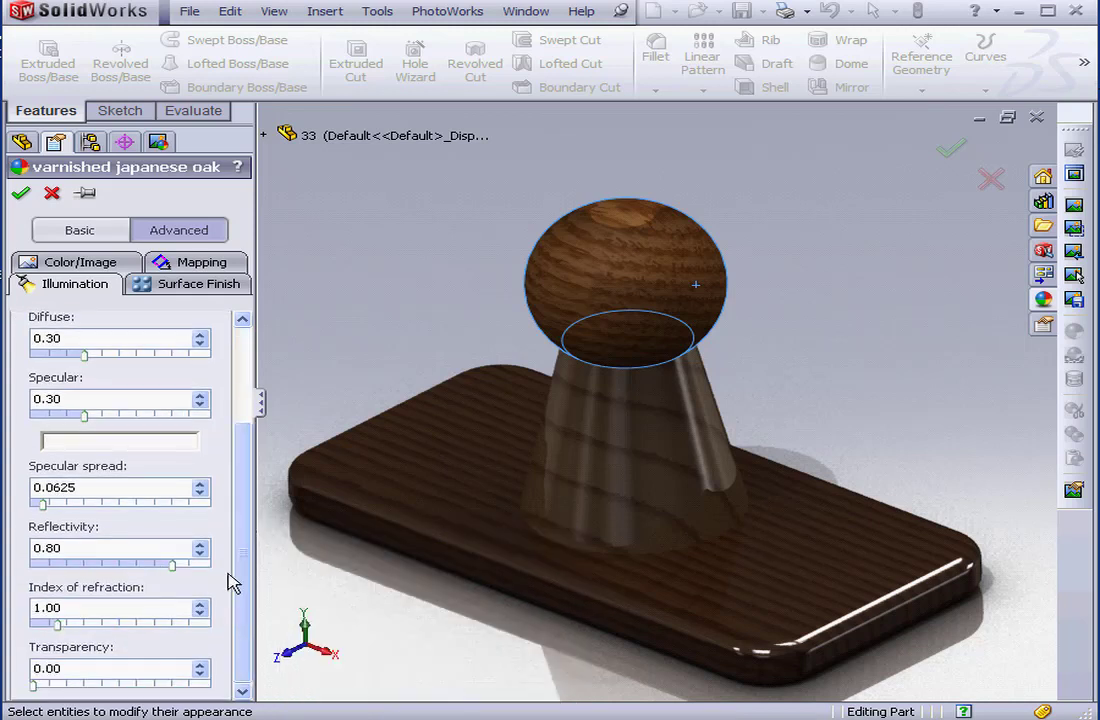
pyautogui.moveTo(62, 530)
pyautogui.moveTo(43, 504); pyautogui.dragTo(51, 505)
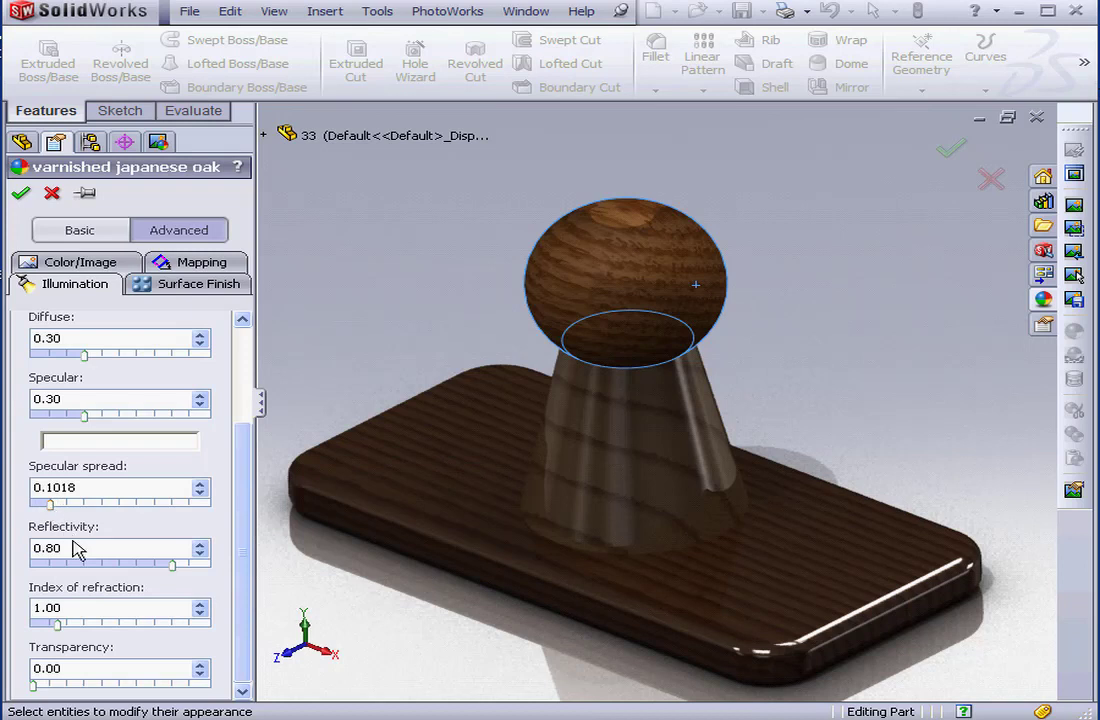
pyautogui.moveTo(172, 565); pyautogui.dragTo(79, 567)
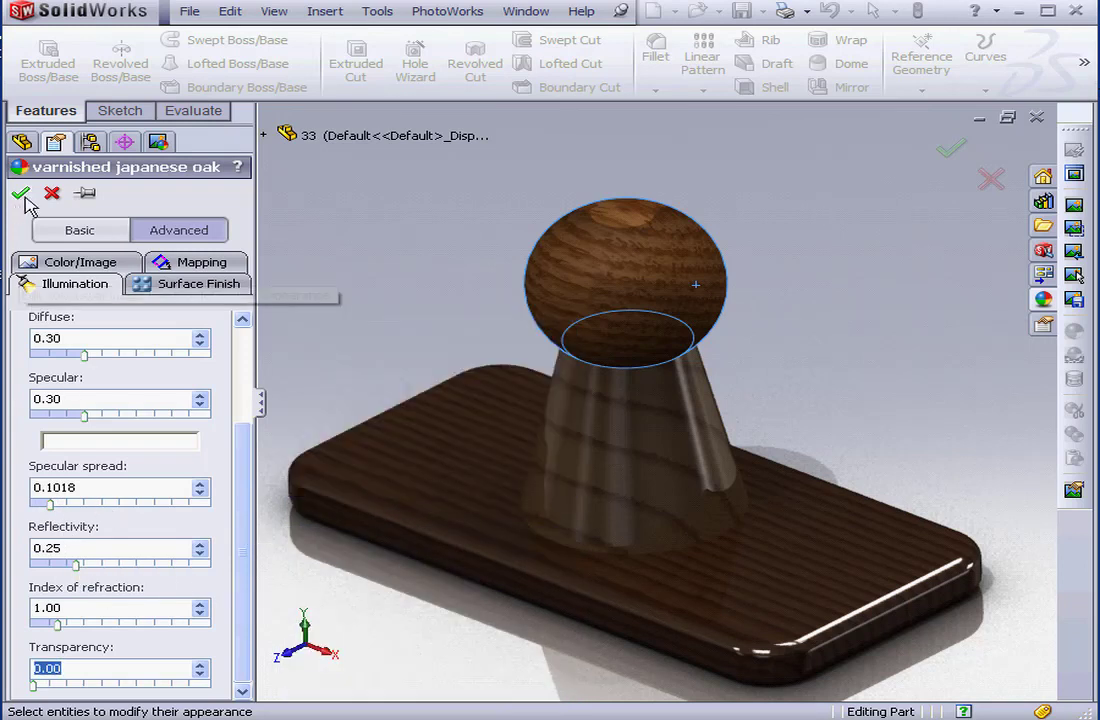
pyautogui.click(21, 194)
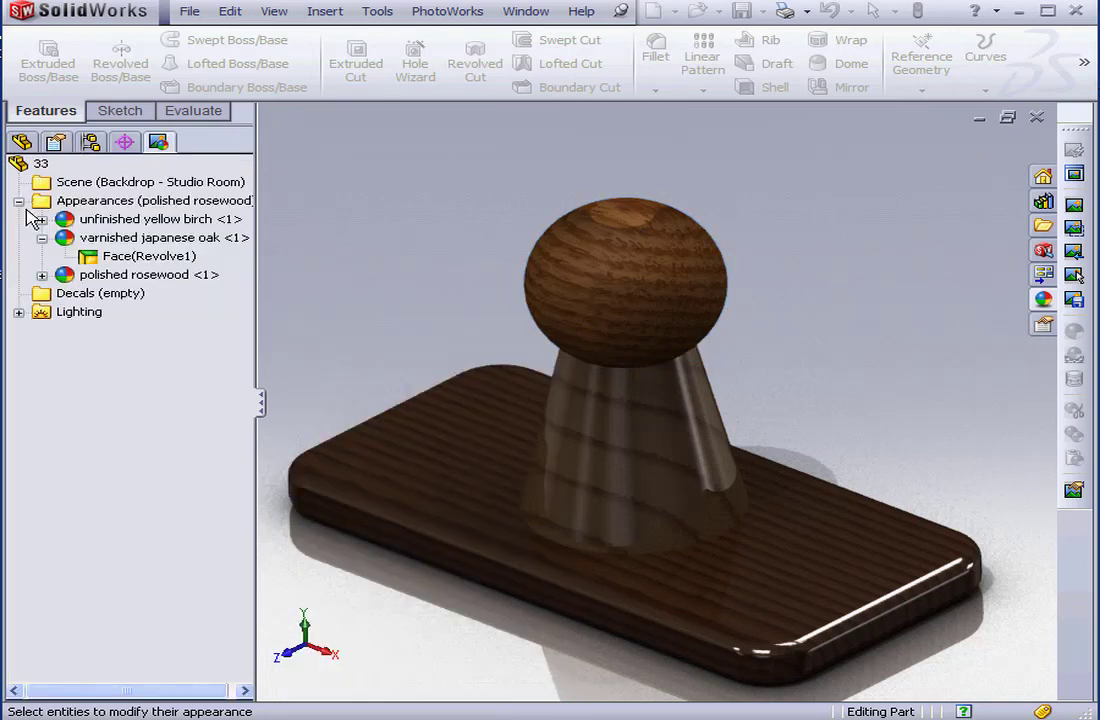
pyautogui.click(1074, 205)
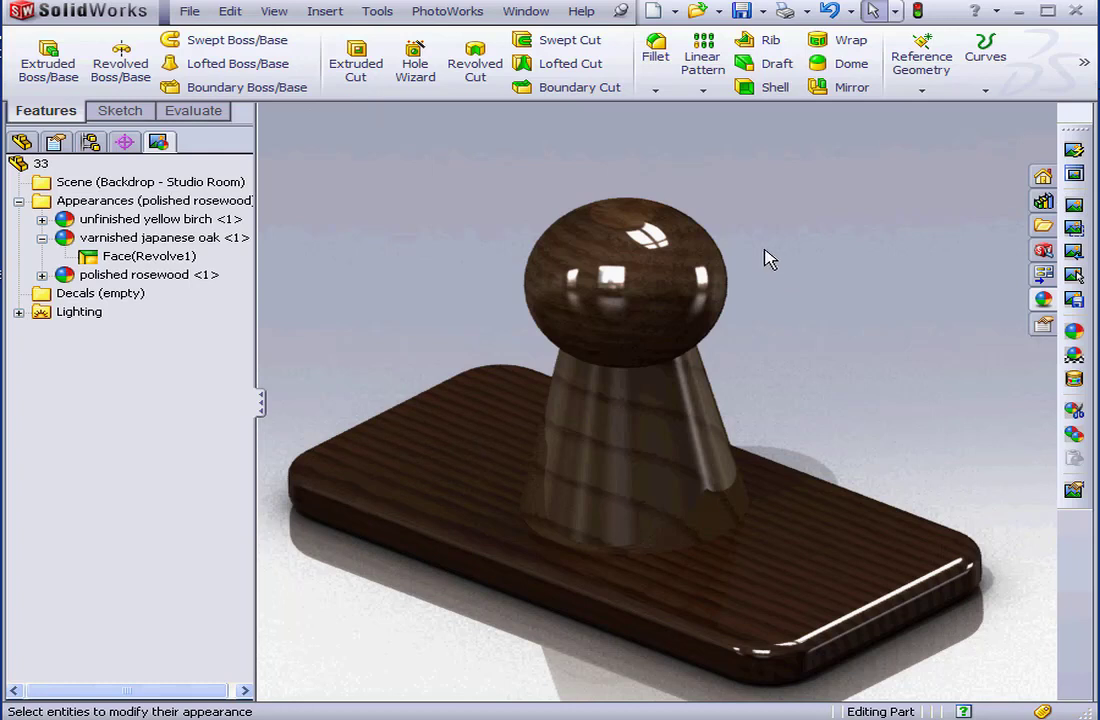
# Examine the dynamic help for the polished rosewood's illumination parameters, from ambient through transparency, and close its appearance settings.
pyautogui.click(165, 275)
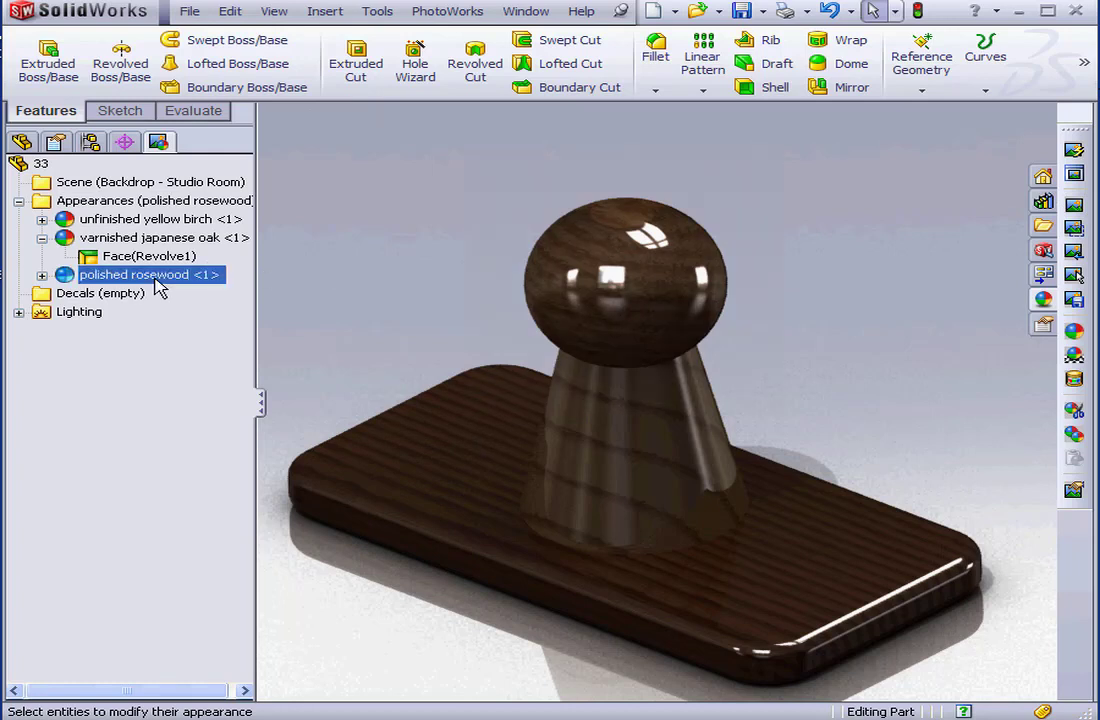
pyautogui.doubleClick(165, 278)
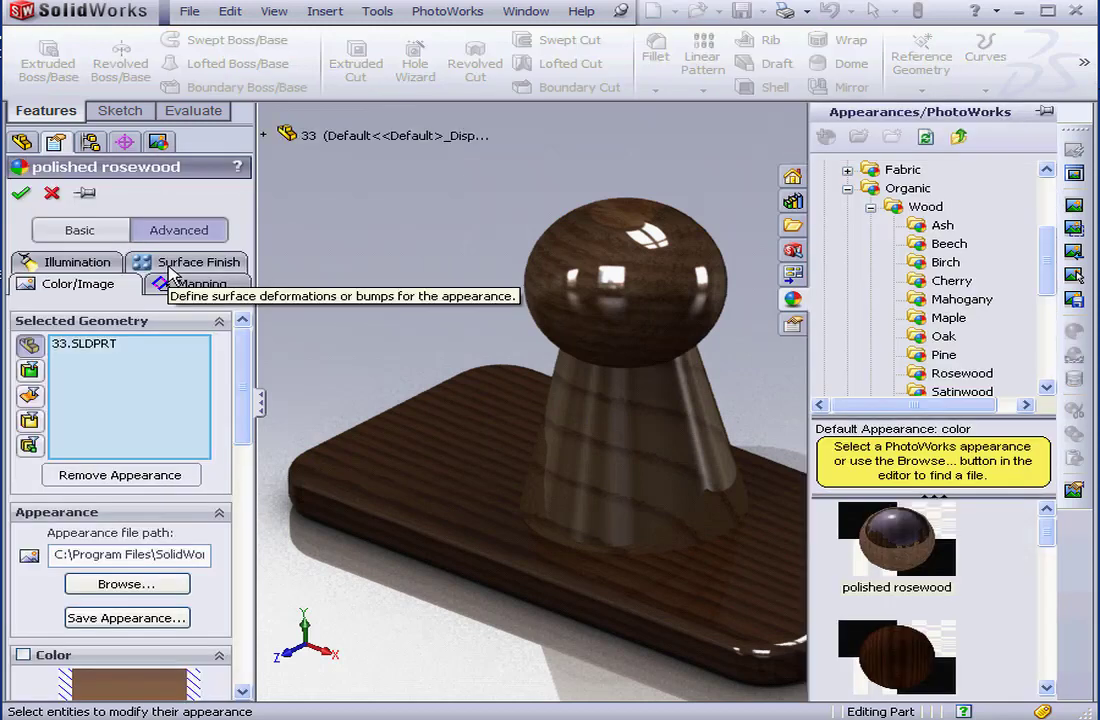
pyautogui.click(96, 264)
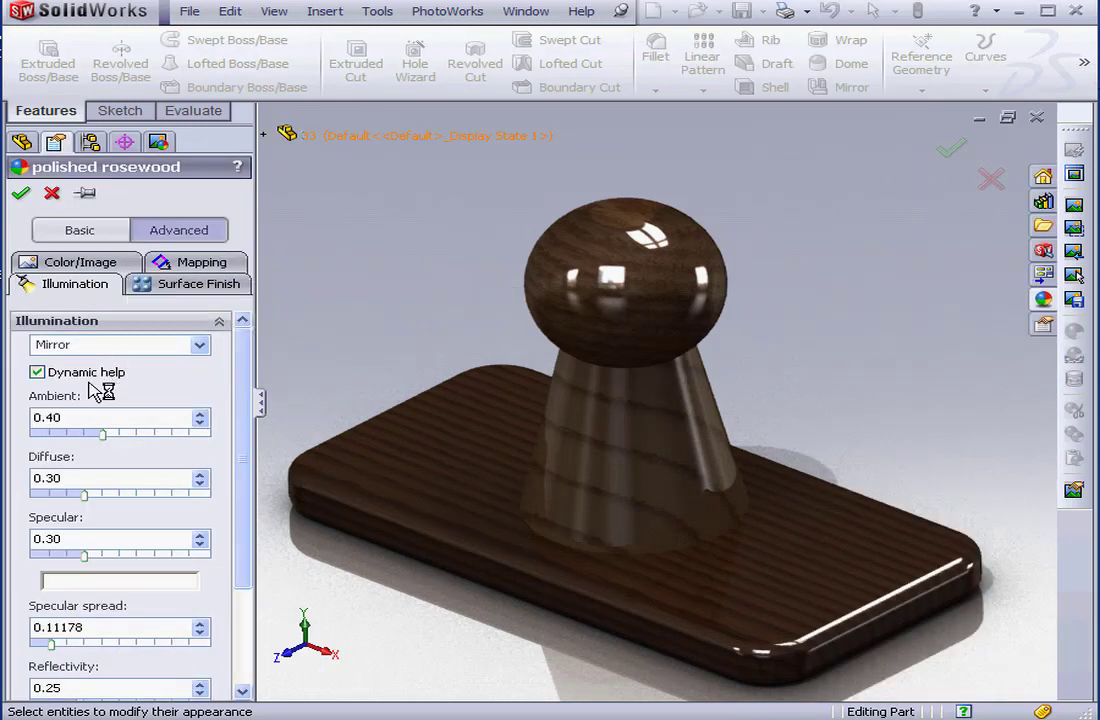
pyautogui.click(37, 373)
pyautogui.click(37, 373)
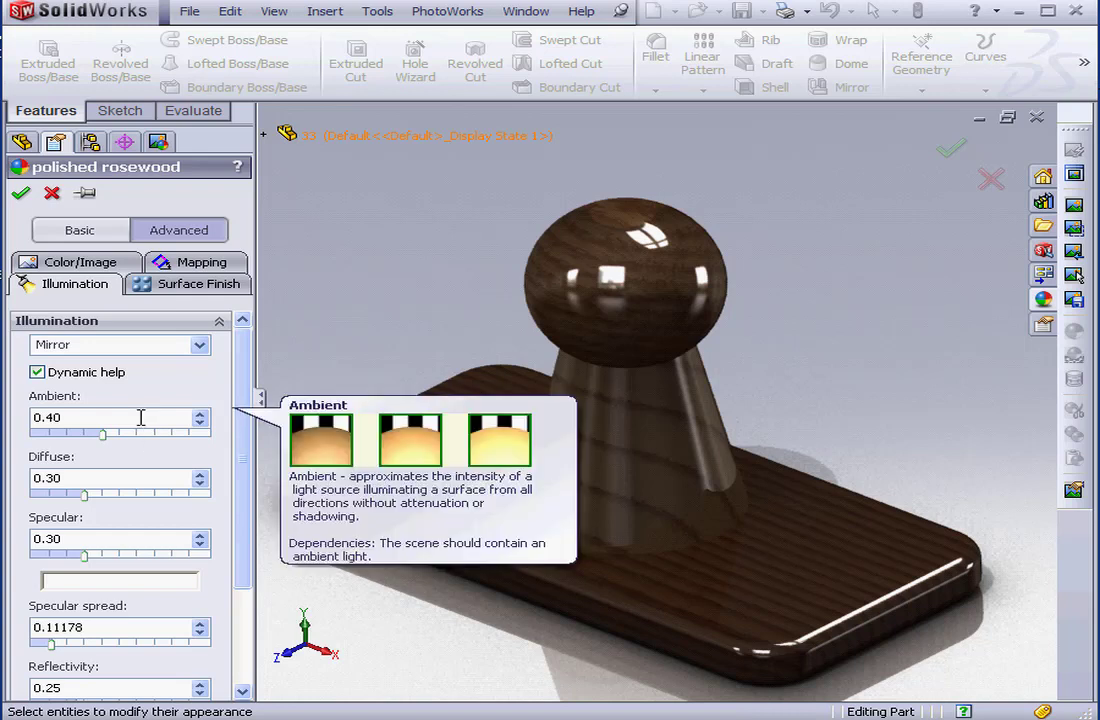
pyautogui.moveTo(115, 473)
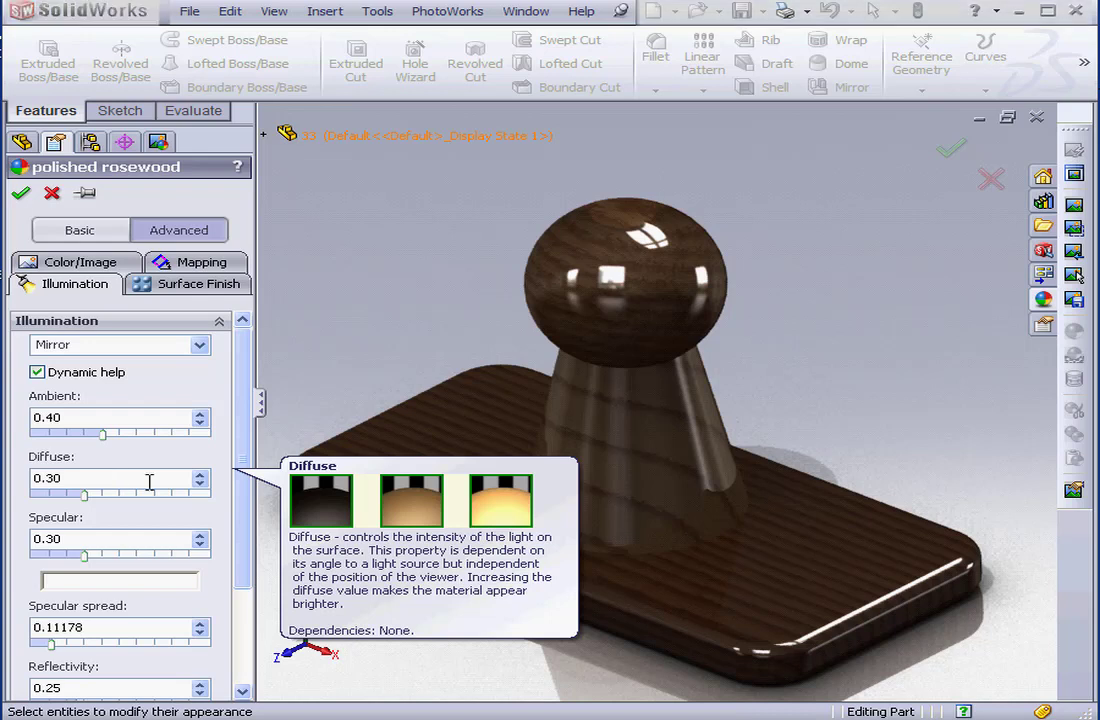
pyautogui.moveTo(118, 537)
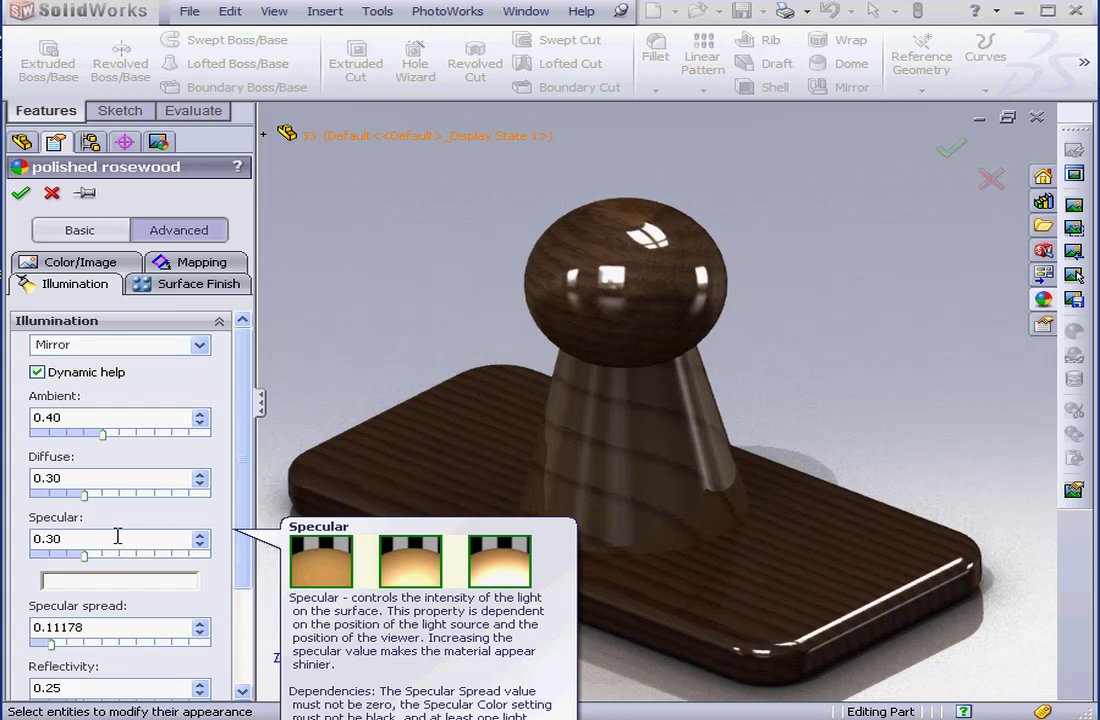
pyautogui.moveTo(116, 576)
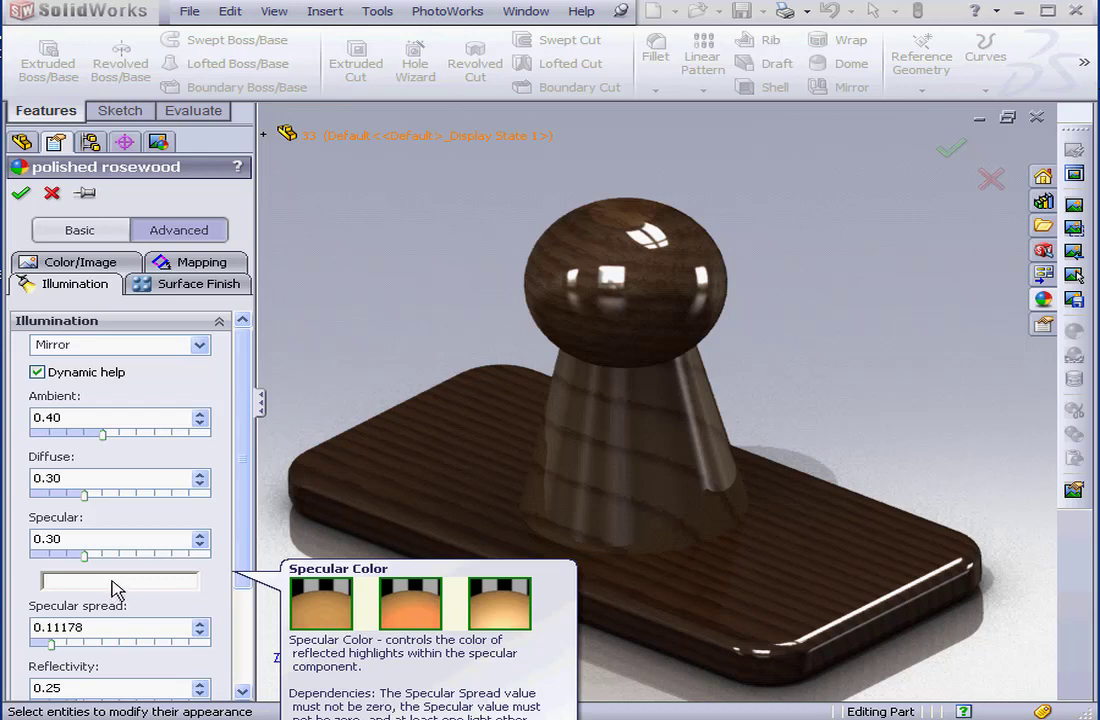
pyautogui.moveTo(117, 622)
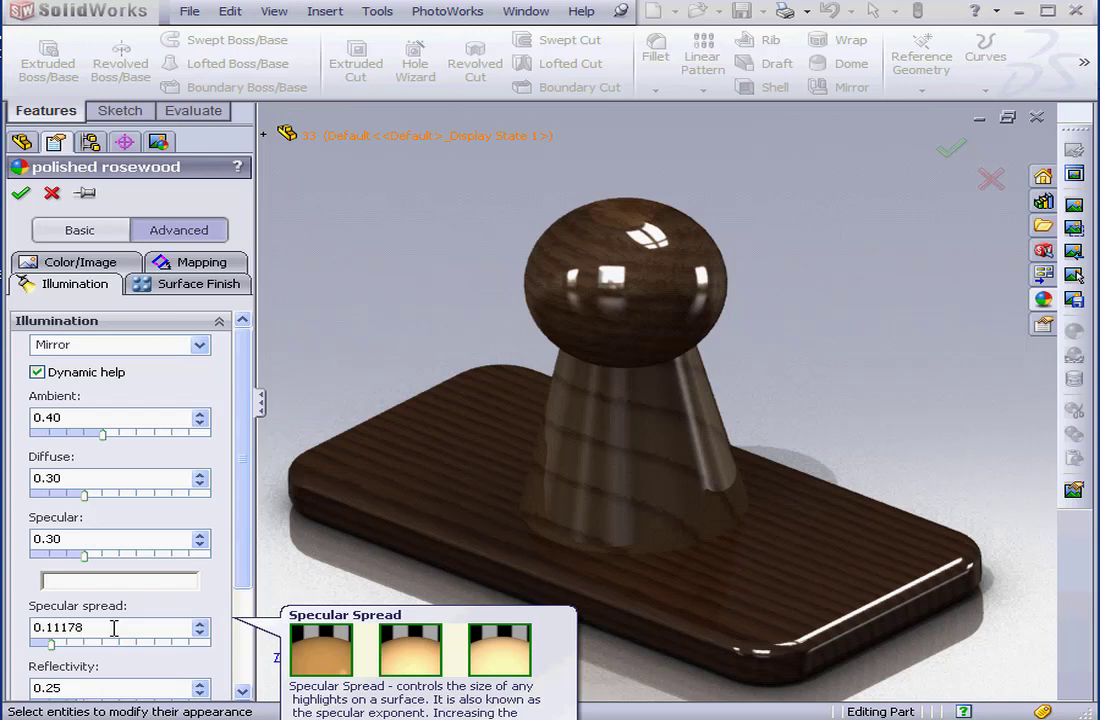
pyautogui.moveTo(245, 577); pyautogui.dragTo(230, 677)
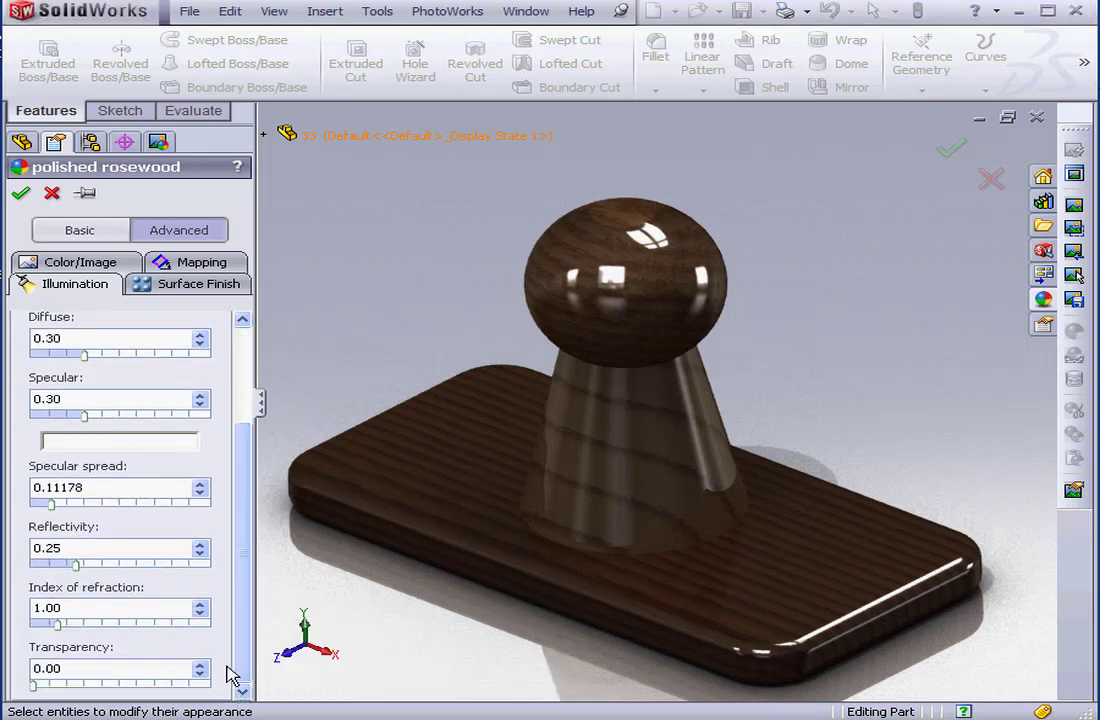
pyautogui.moveTo(160, 548)
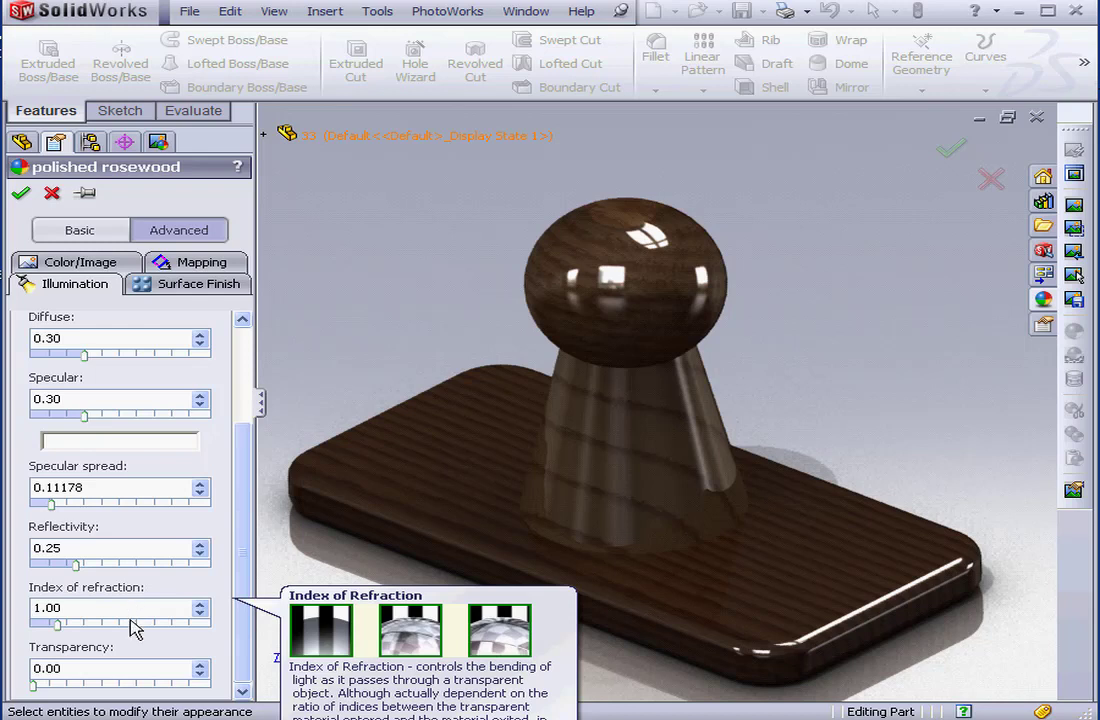
pyautogui.moveTo(125, 667)
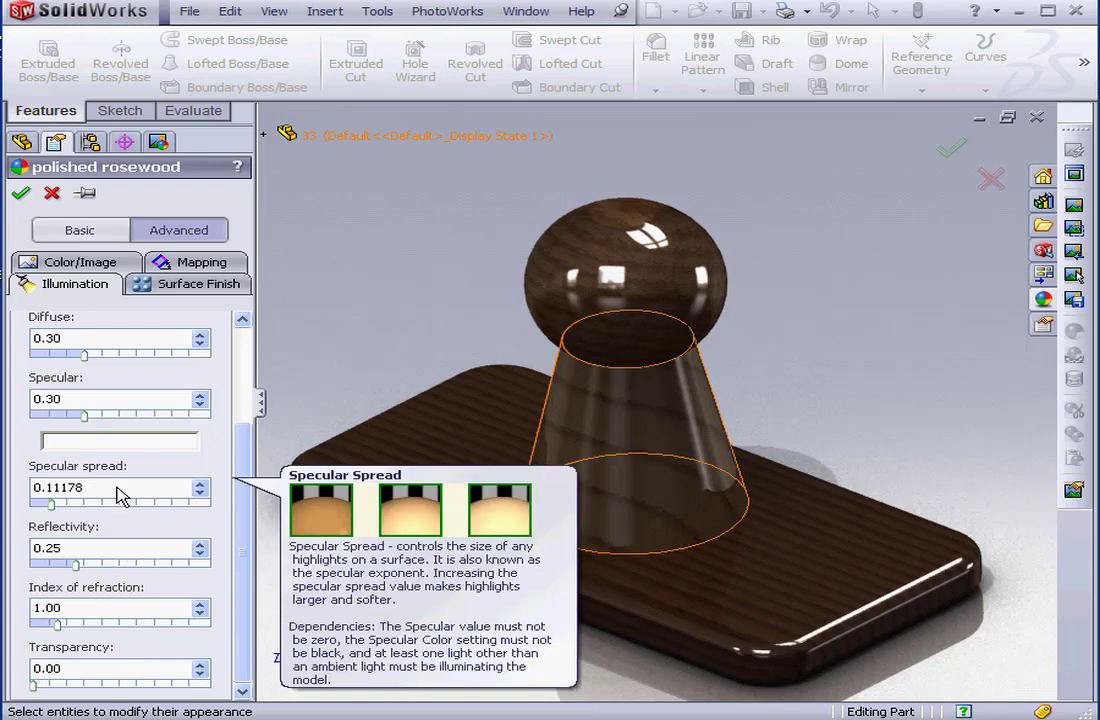
pyautogui.click(20, 194)
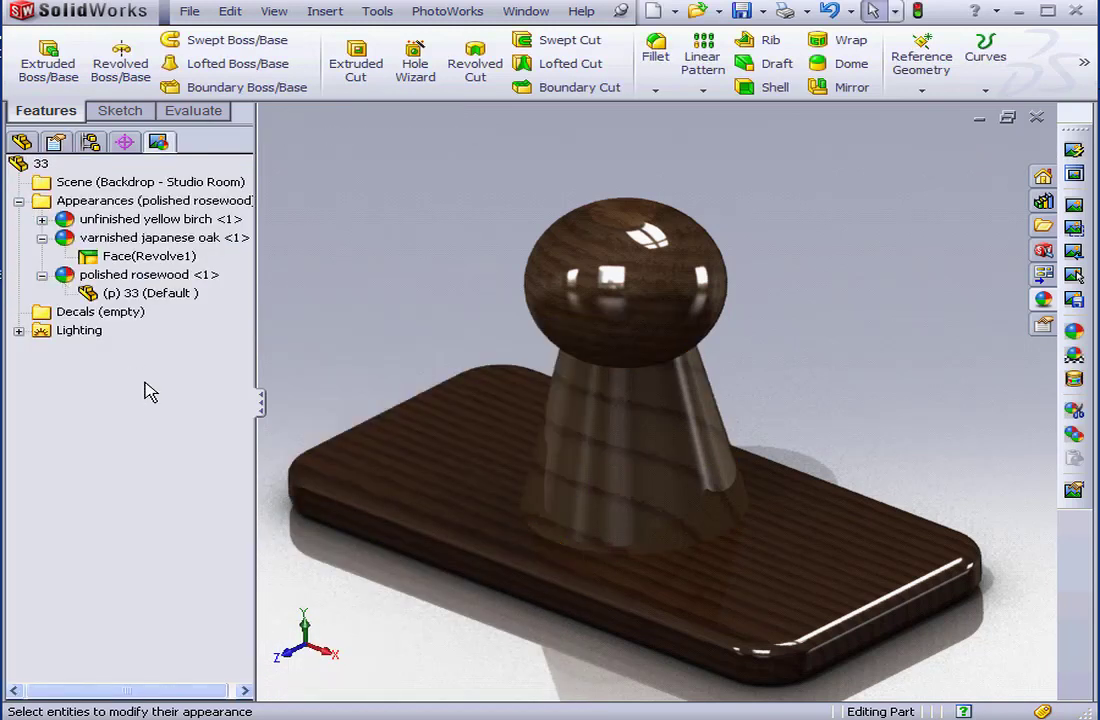